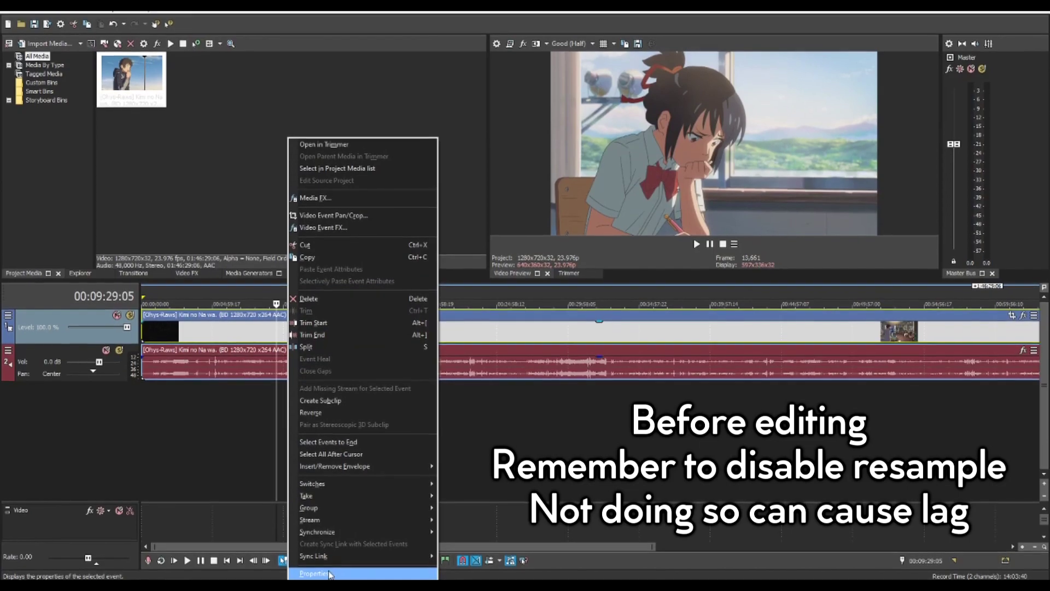
- In the clip's Properties, choose Disable resample instead of the project resample mode
left_click(329, 573)
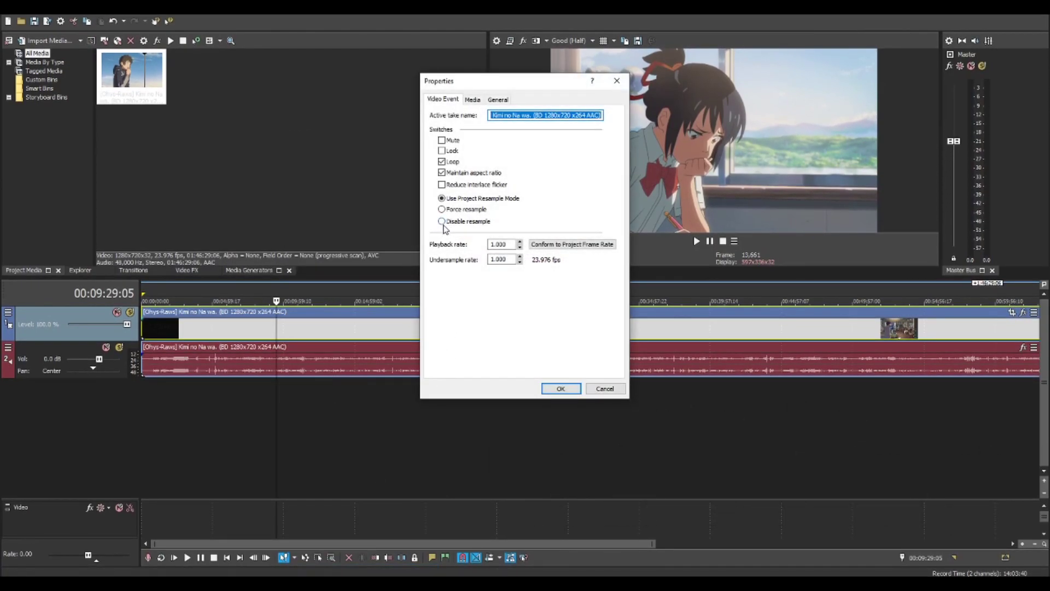
left_click(443, 224)
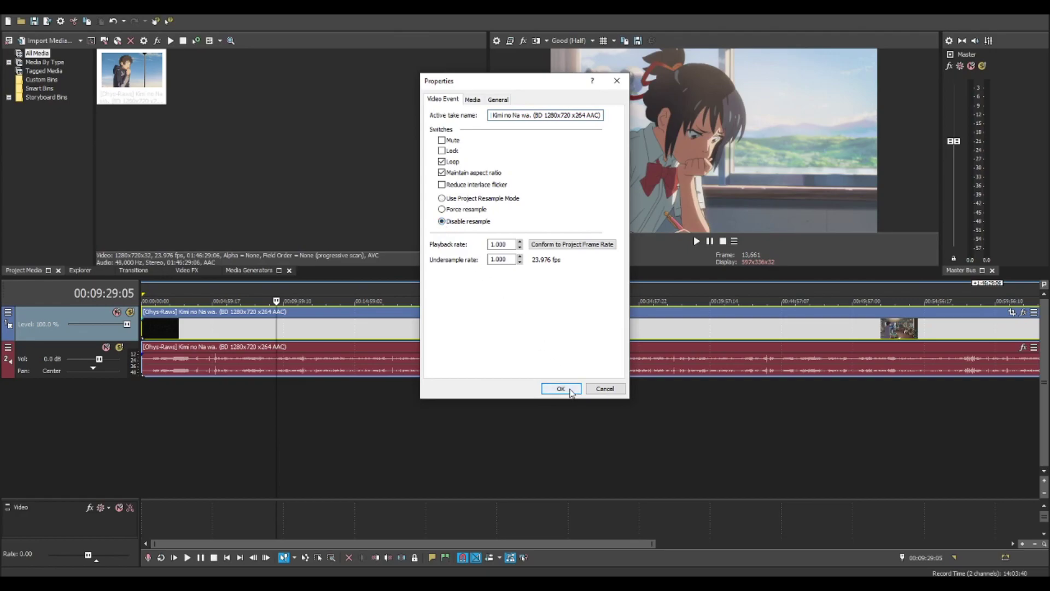
left_click(570, 390)
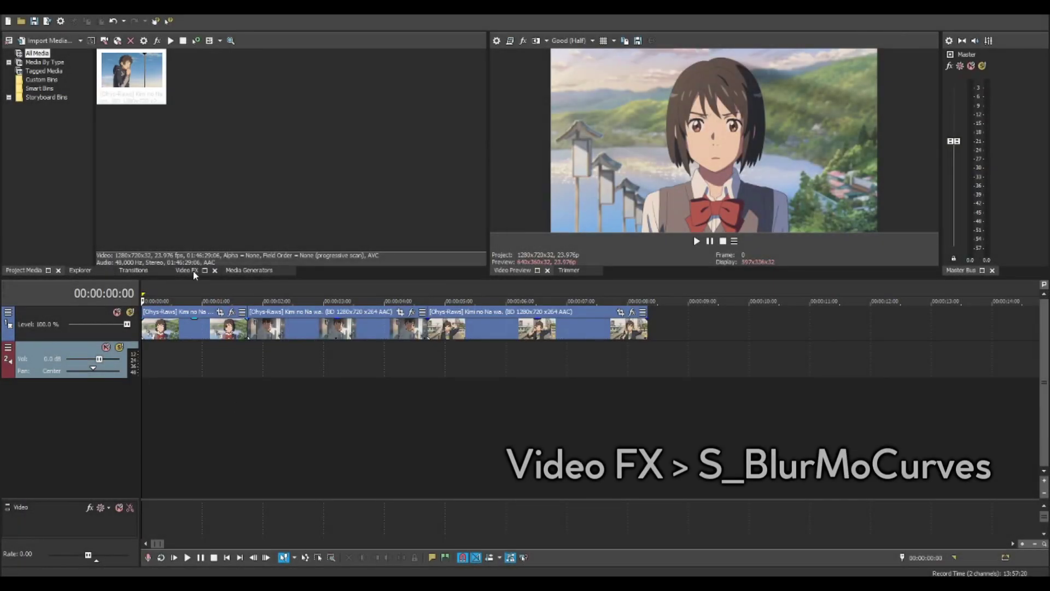
left_click(190, 270)
- Drag the S_BlurMoCurves Default preset onto the first timeline clip
left_click_drag(123, 61, 124, 154)
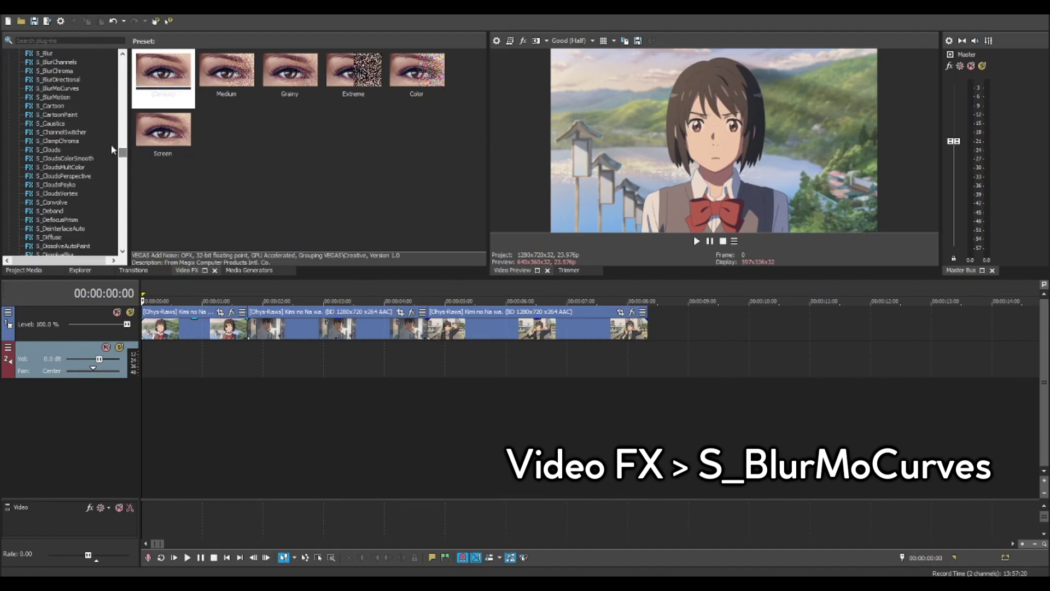
left_click_drag(161, 93, 223, 320)
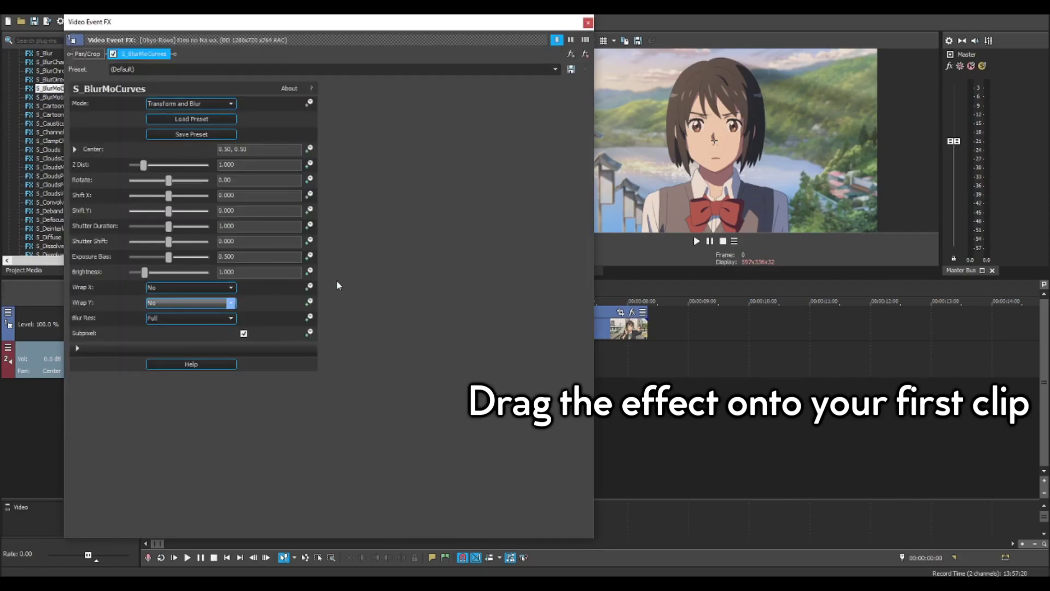
- Animate S_BlurMoCurves Rotate and add a keyframe one frame before the clip's end
left_click(310, 180)
left_click_drag(257, 470, 587, 476)
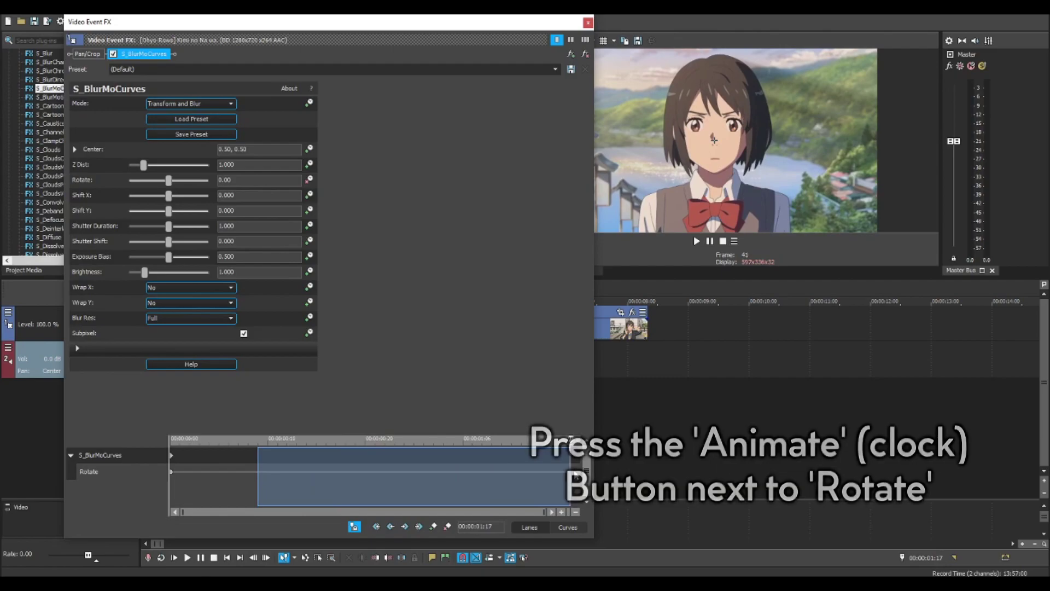
left_click(587, 476)
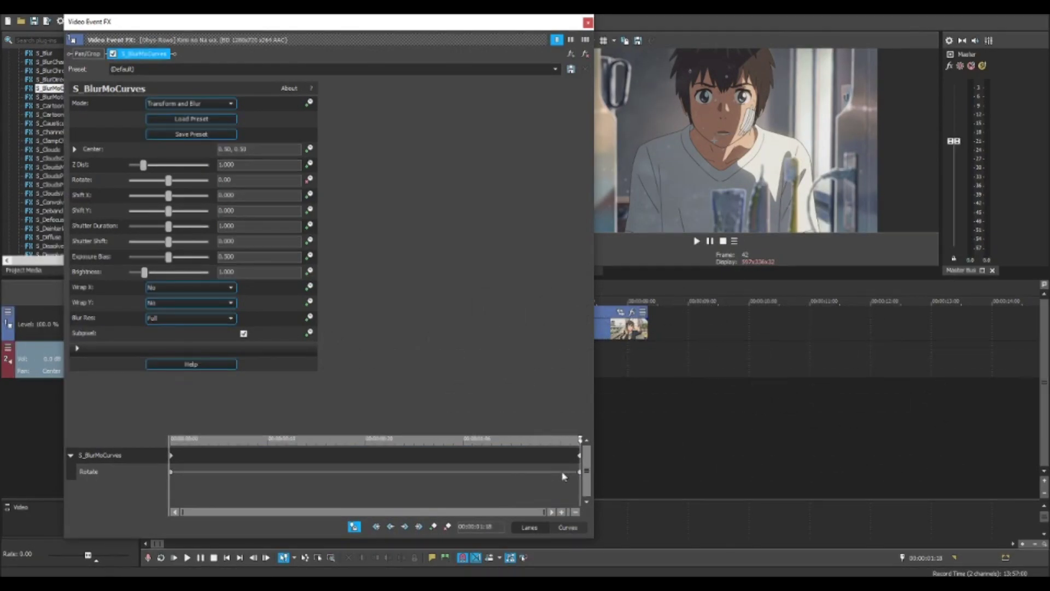
key("Left")
key("Left")
key("Left")
key("Left")
key("Left")
left_click(434, 526)
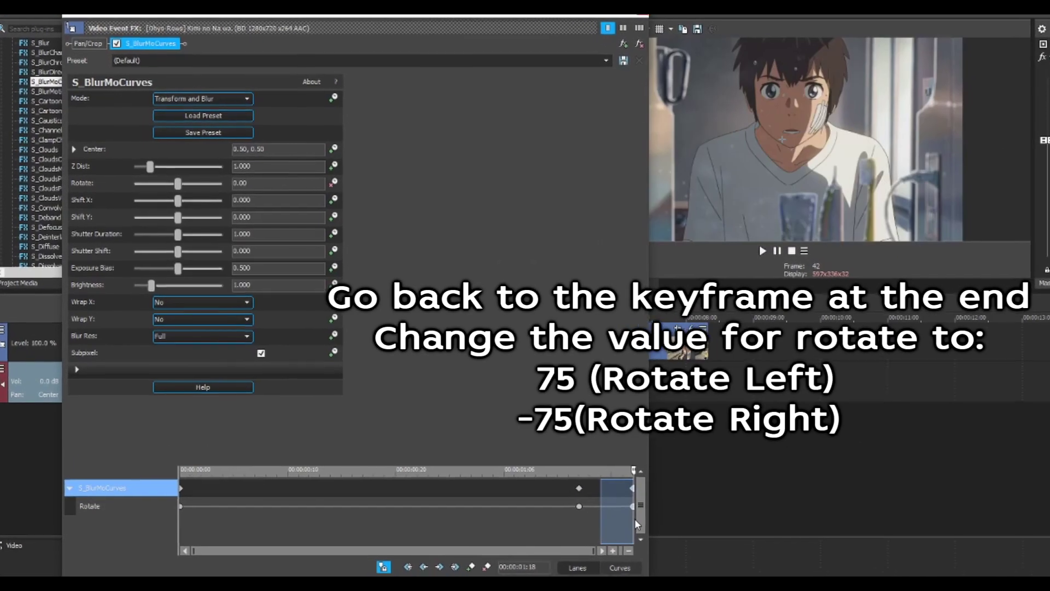
- Set Rotate to -75 at the final keyframe and scrub to preview the rotation
double_click(239, 183)
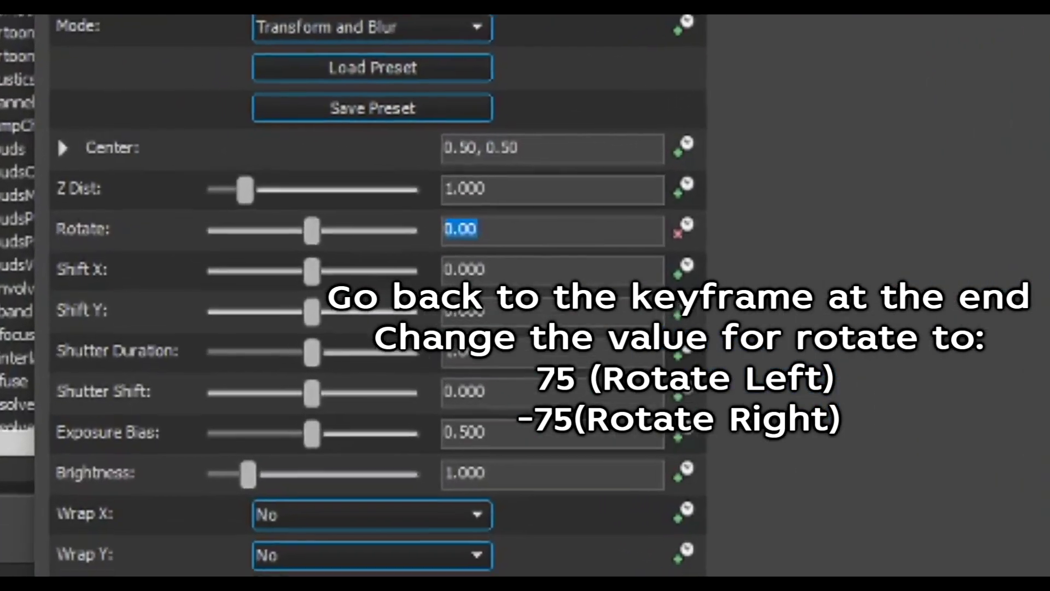
type("-75")
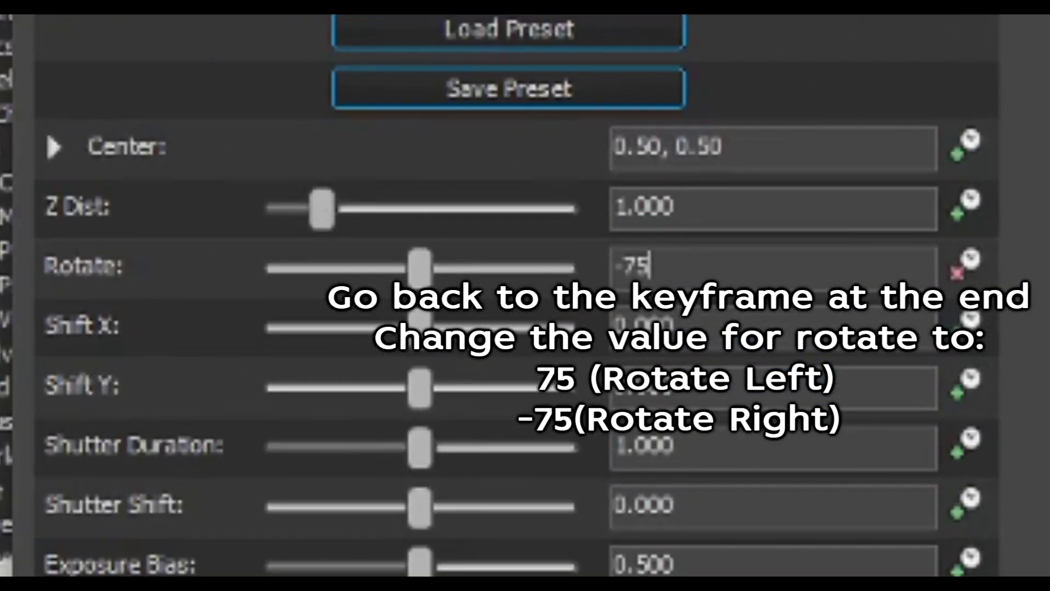
key("Return")
left_click(541, 440)
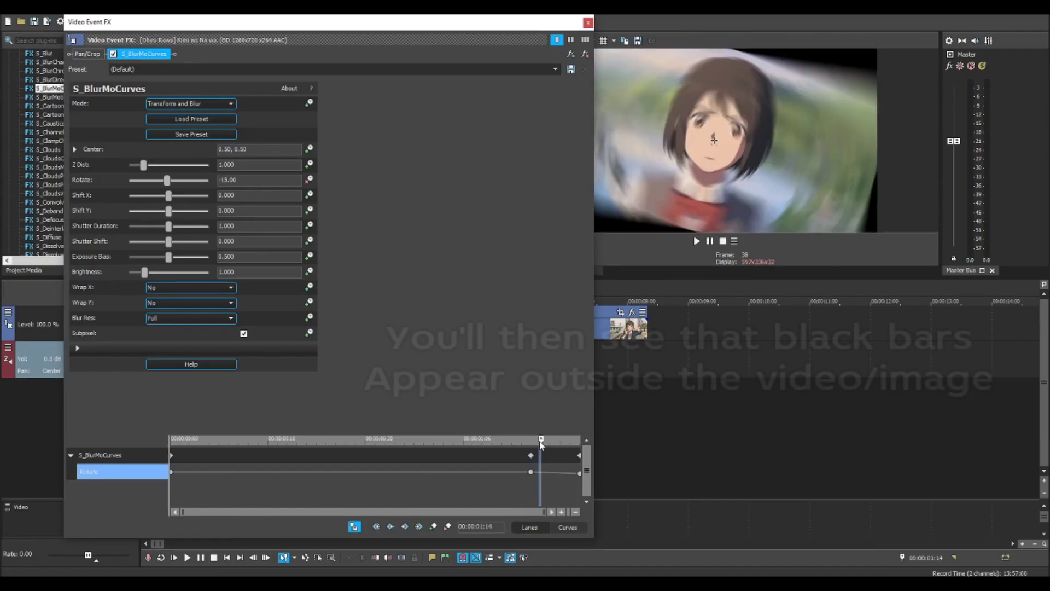
left_click_drag(541, 440, 561, 441)
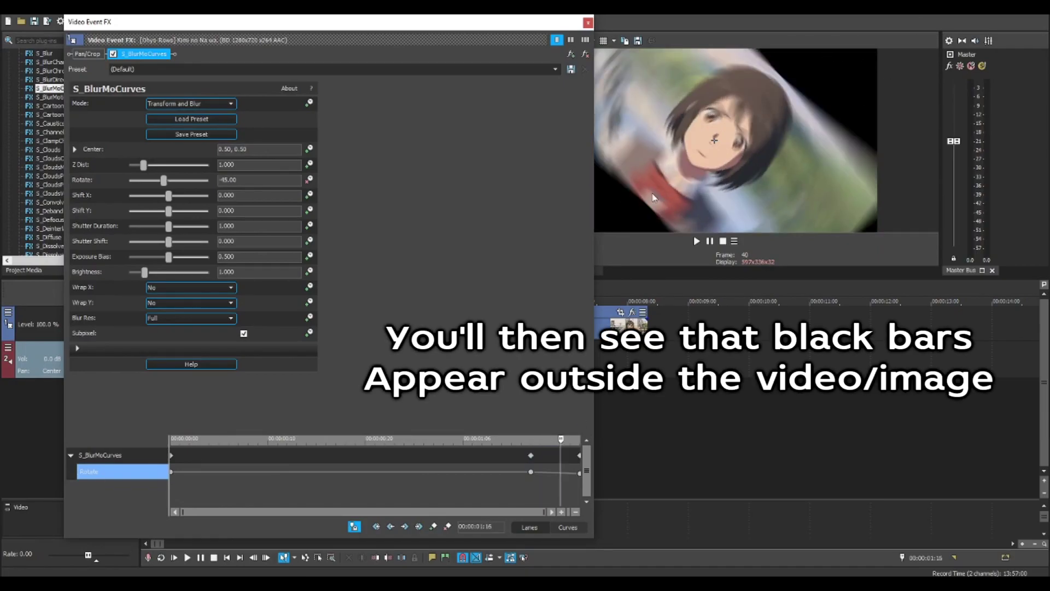
- Set both Wrap X and Wrap Y to Reflect
left_click(188, 288)
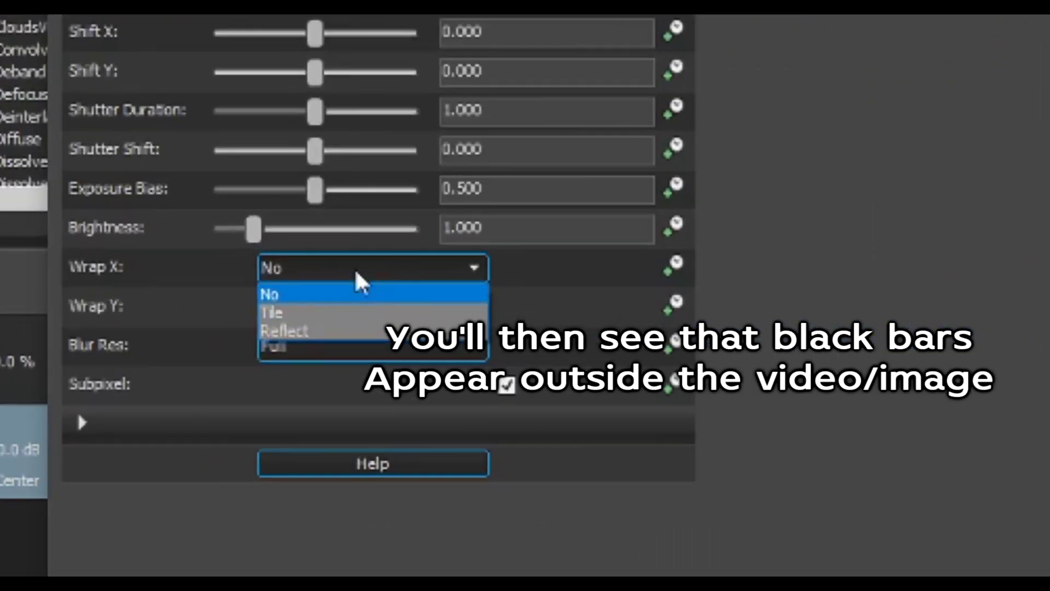
left_click(179, 311)
left_click(182, 303)
left_click(174, 327)
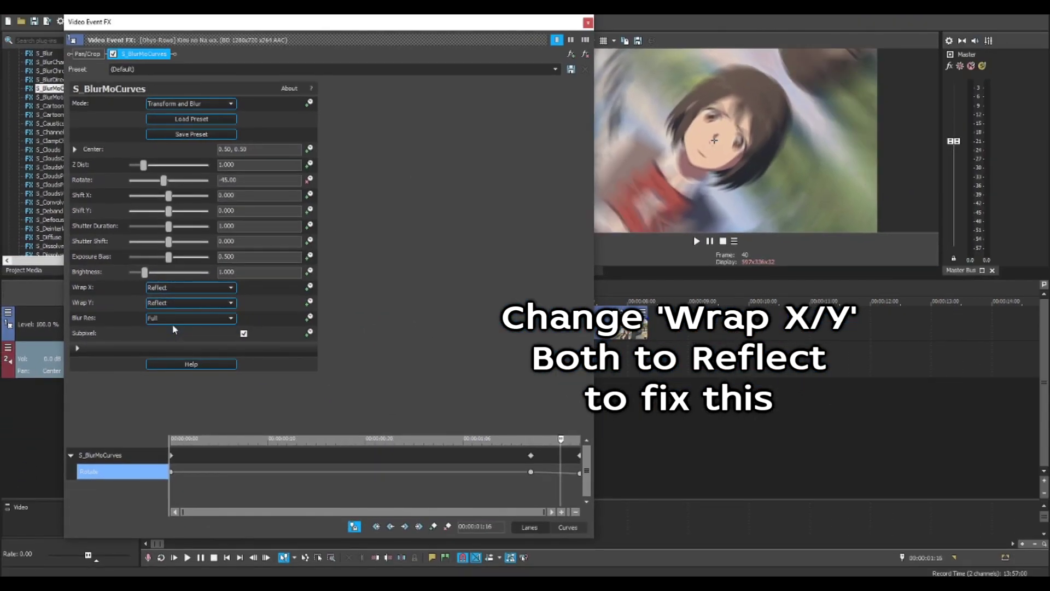
- Give the middle Rotate keyframe Slow Fade and the last Fast Fade; make Z Dist animatable
left_click(530, 472)
left_click(579, 474)
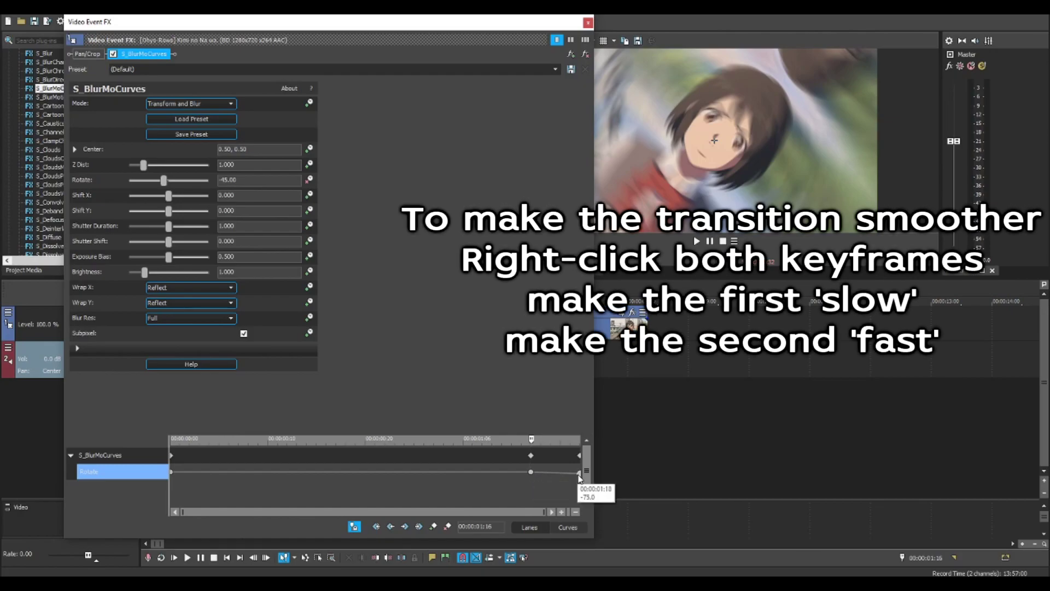
right_click(531, 471)
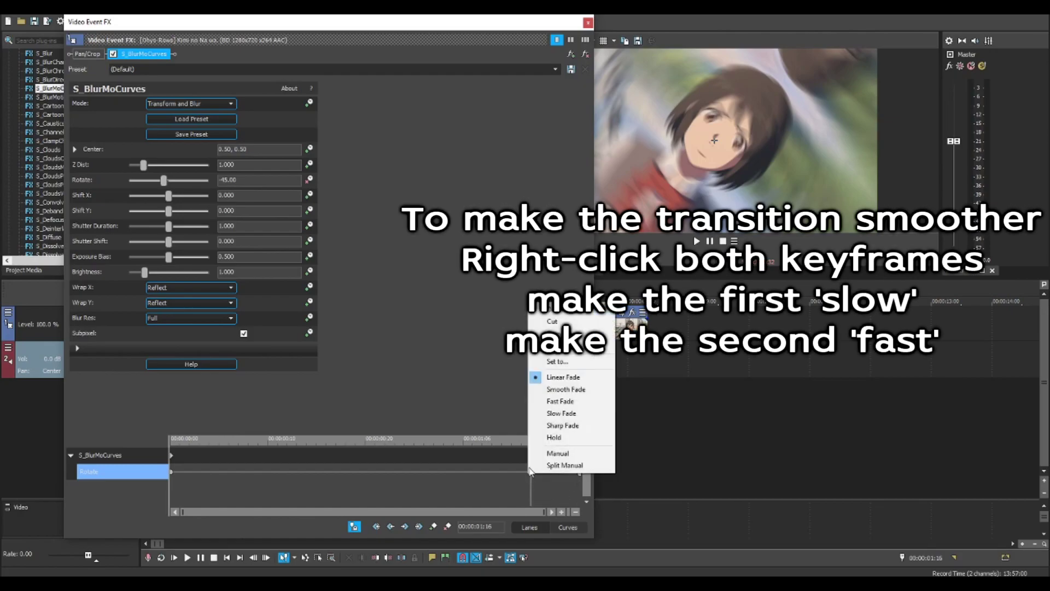
left_click(569, 415)
right_click(578, 473)
left_click(597, 403)
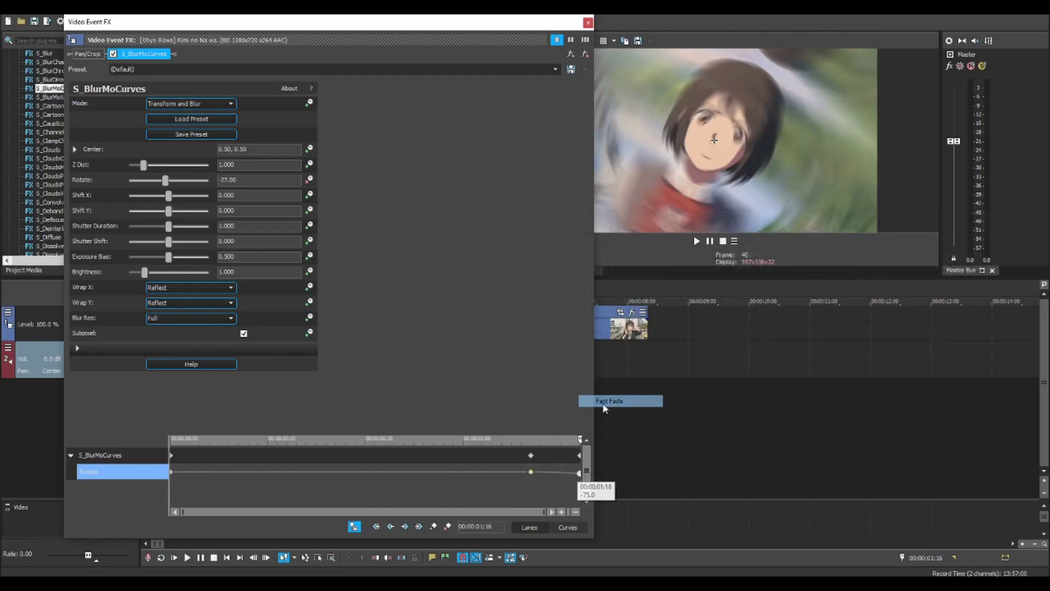
left_click(309, 165)
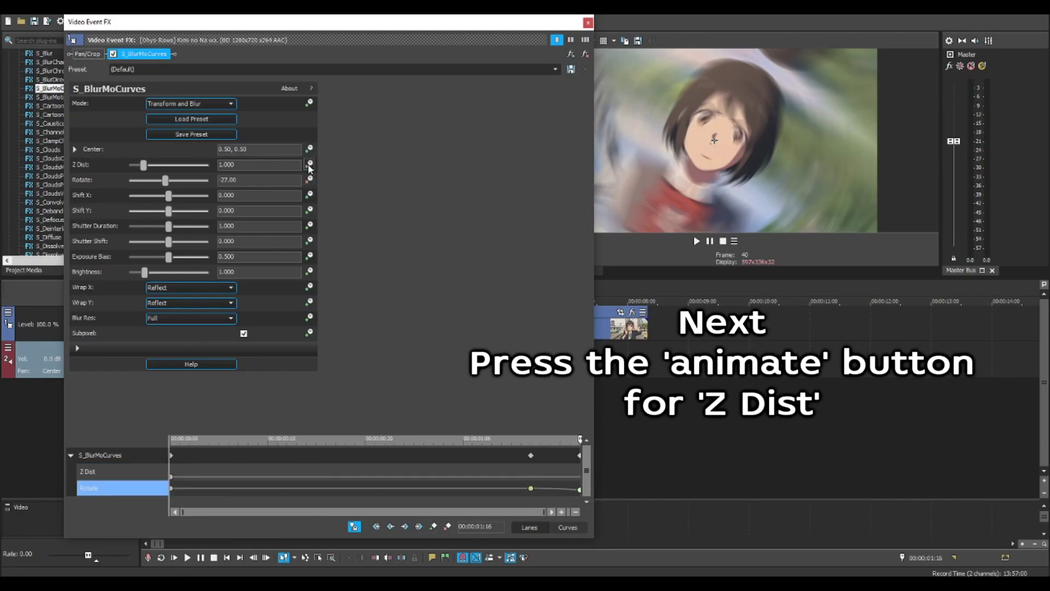
- Add a Z Dist keyframe at the clip's last keyframe and set it to 0.500
left_click(531, 471)
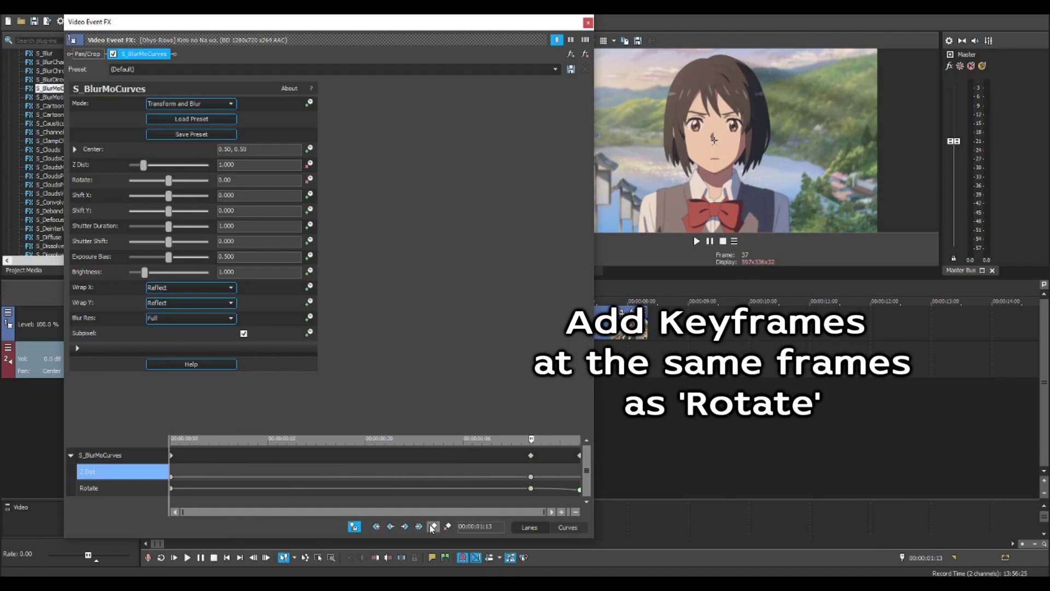
left_click(578, 455)
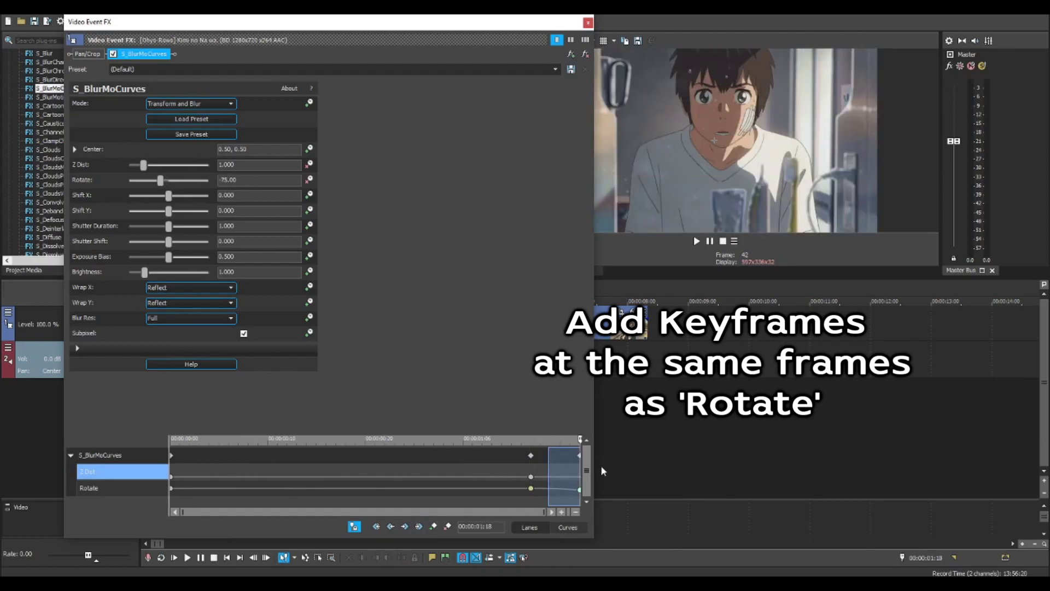
left_click(434, 528)
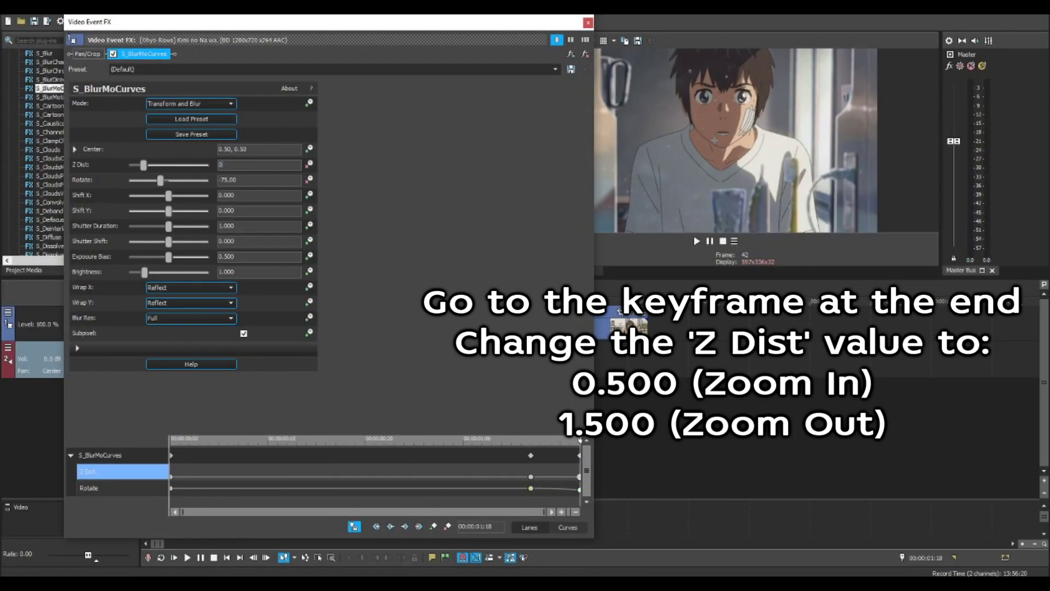
type(".5")
key("Return")
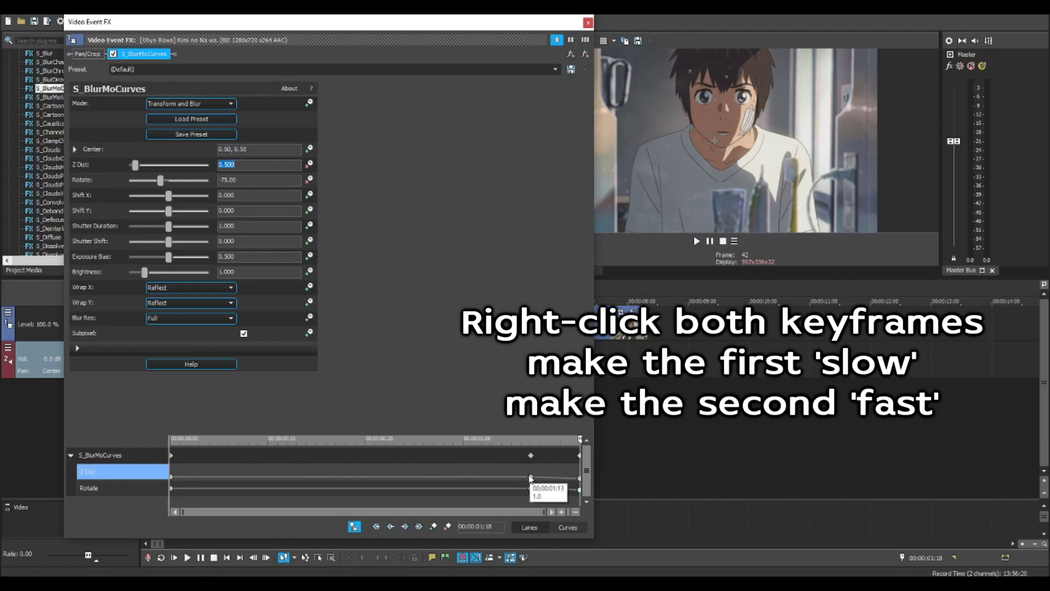
- Ease both Z Dist keyframes, then apply the S_BlurMoCurves Default preset to the second clip
right_click(530, 478)
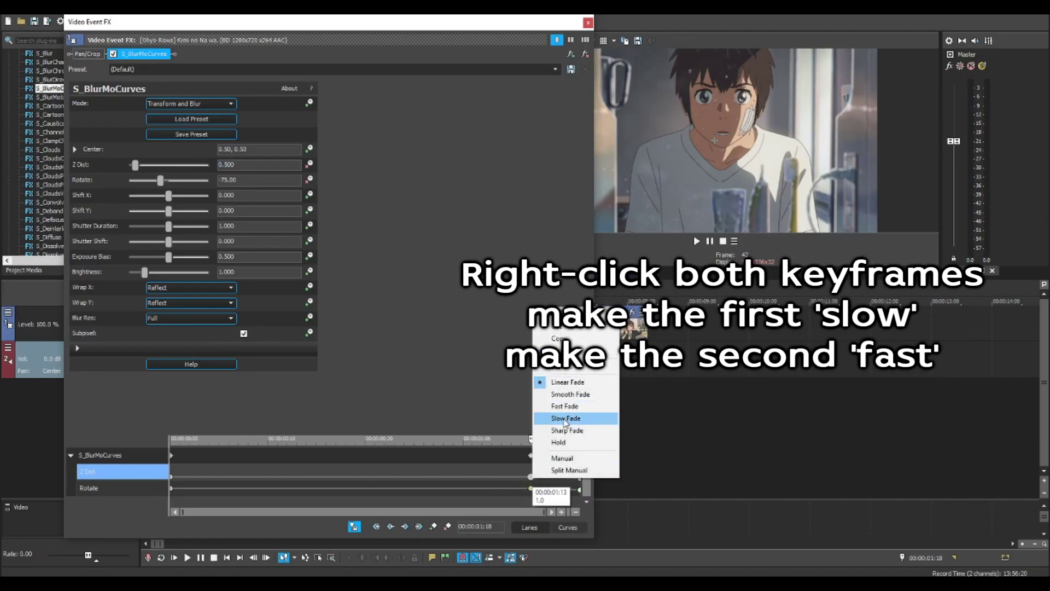
left_click(565, 418)
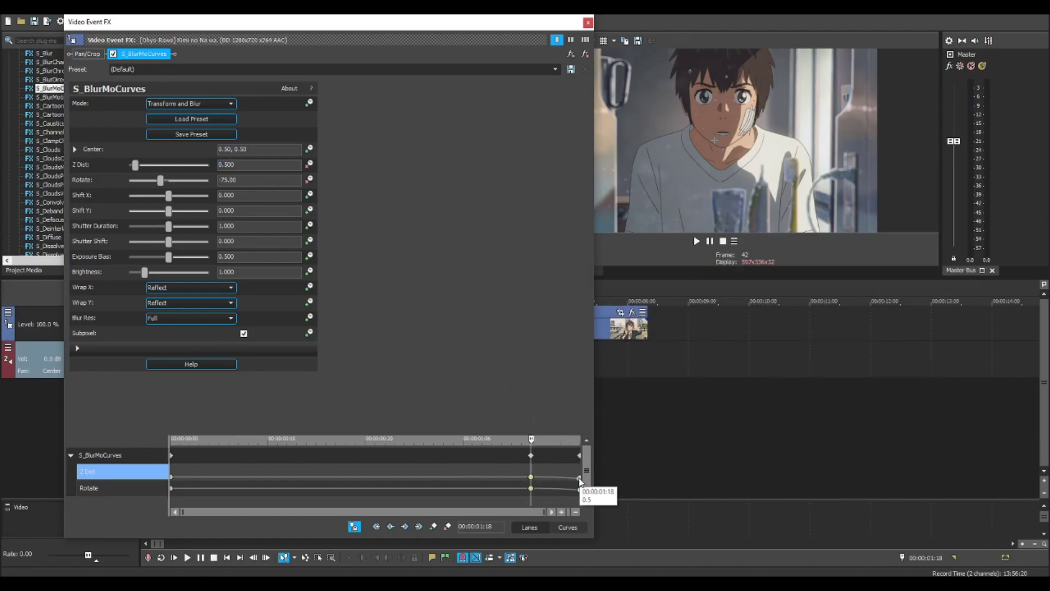
right_click(579, 478)
left_click(594, 418)
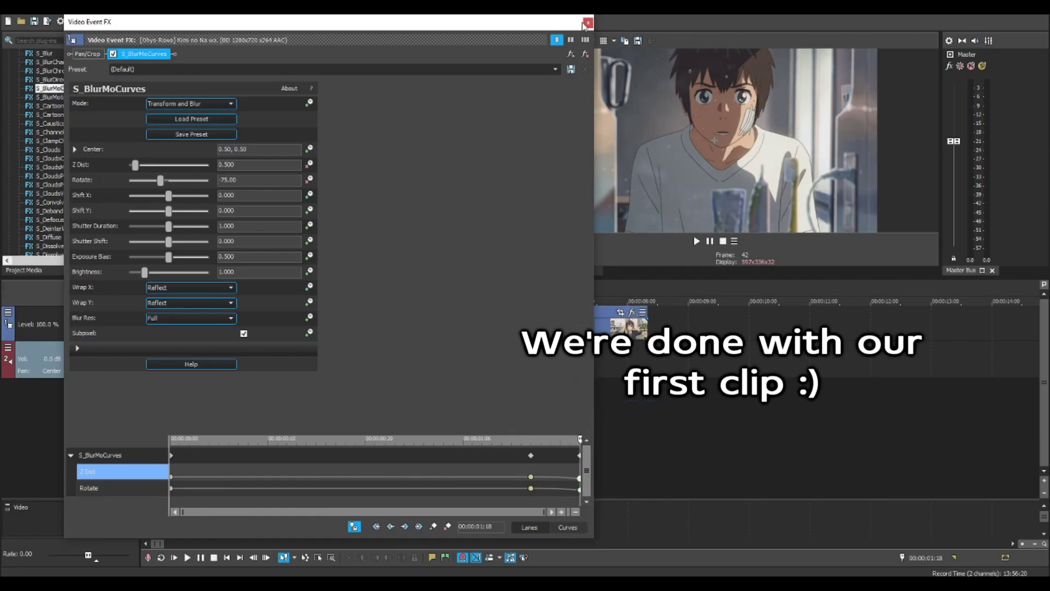
left_click(588, 22)
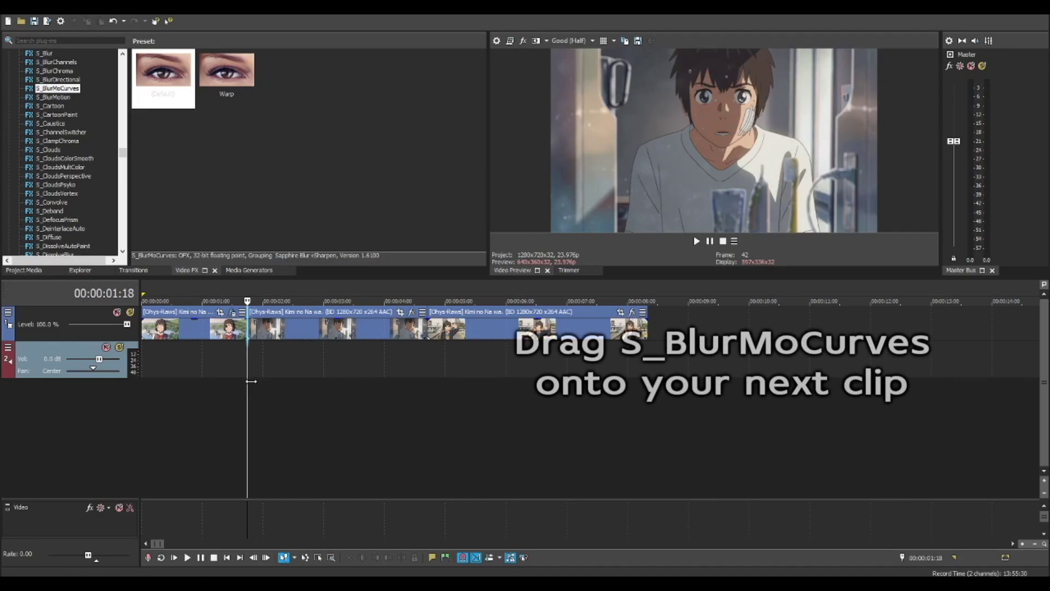
left_click_drag(163, 74, 343, 335)
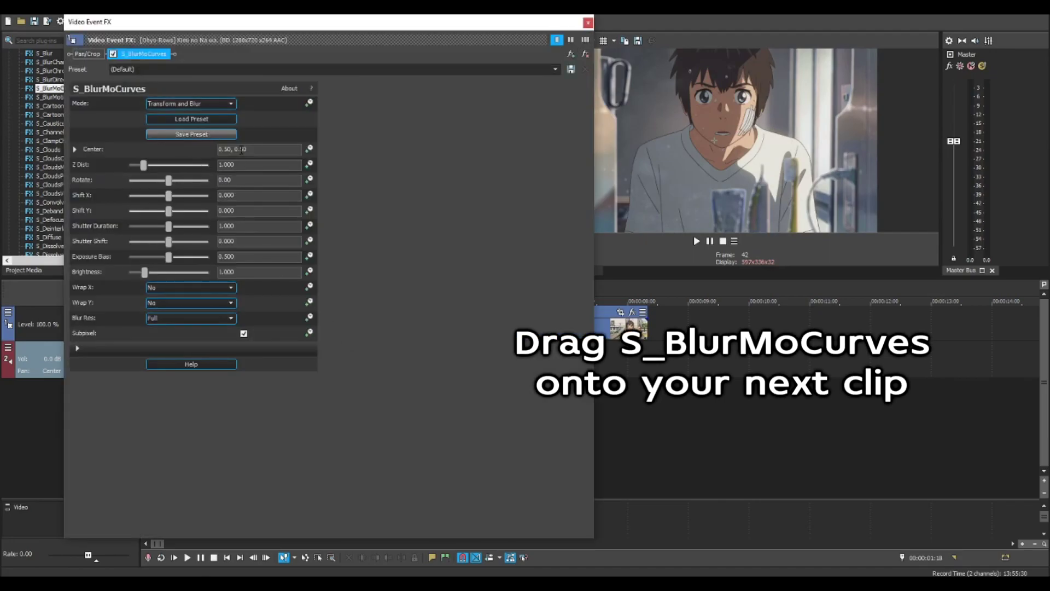
- Animate Z Dist and Rotate on the second clip, keyframing the start and about five frames in
left_click(309, 164)
left_click(309, 180)
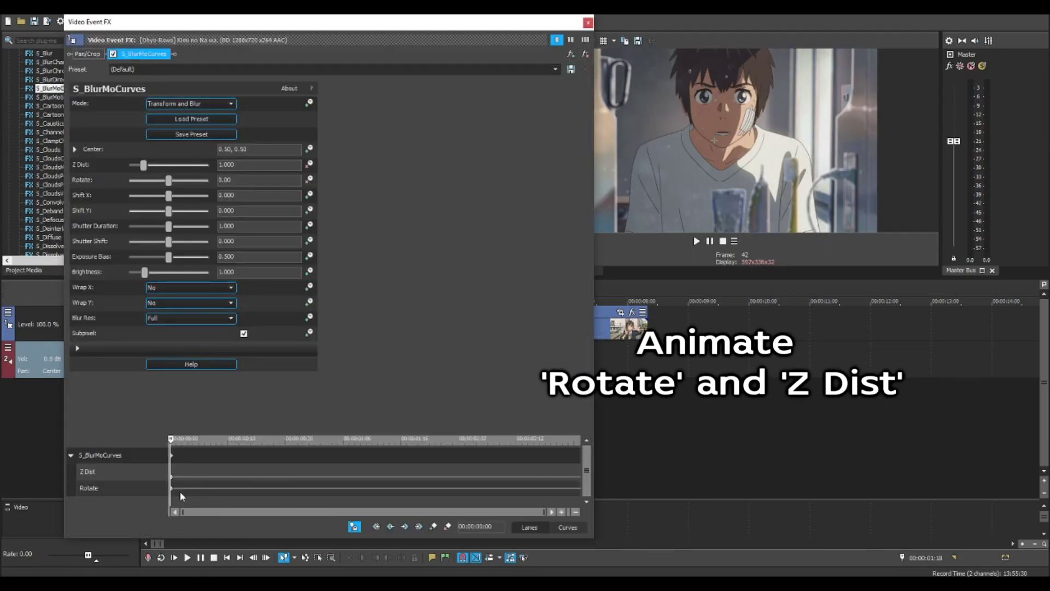
left_click(174, 455)
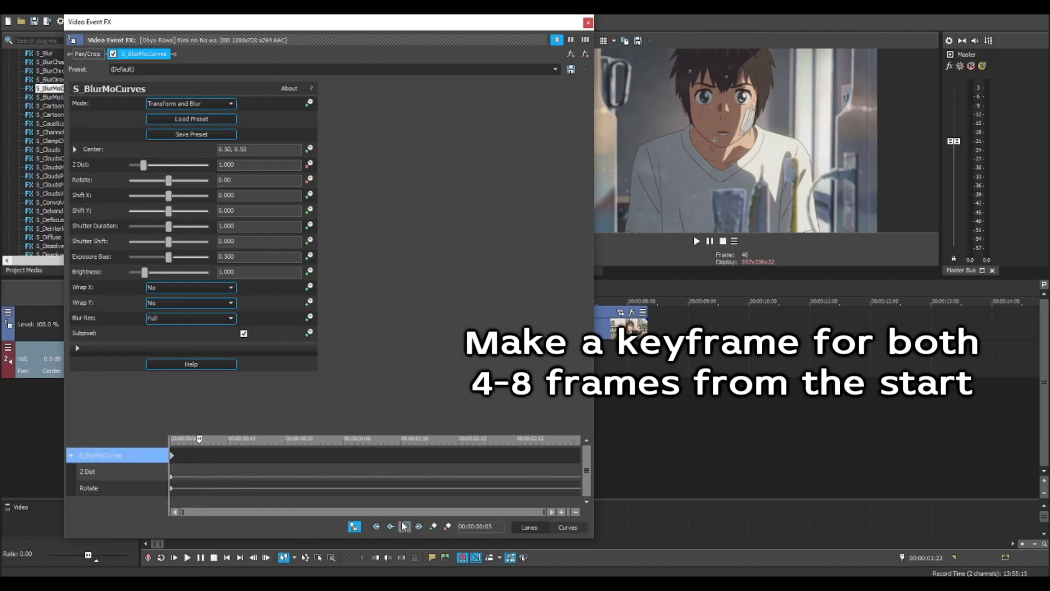
left_click(433, 527)
left_click(171, 455)
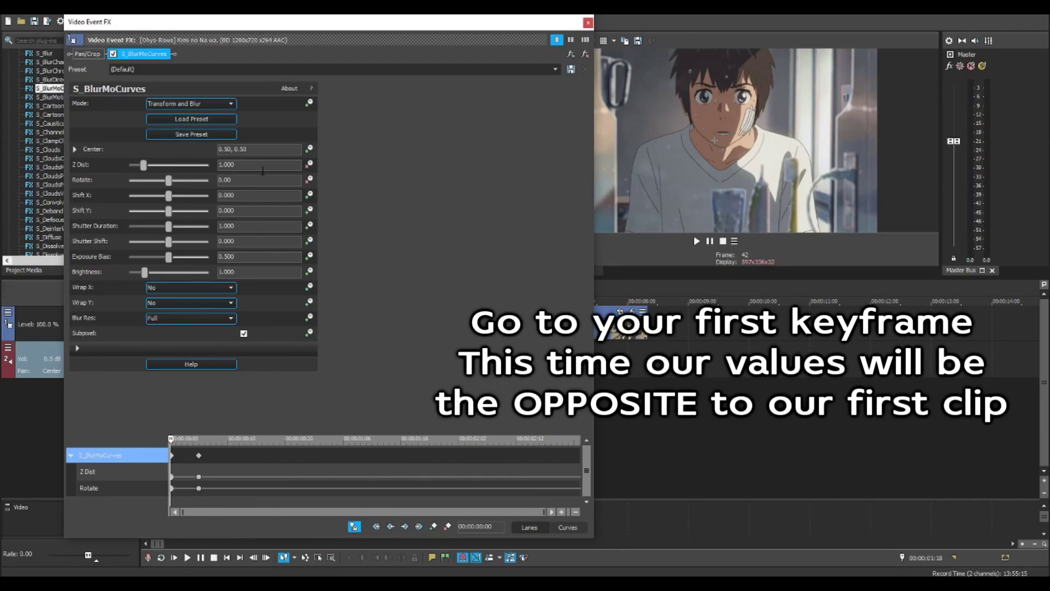
left_click(262, 167)
type("0")
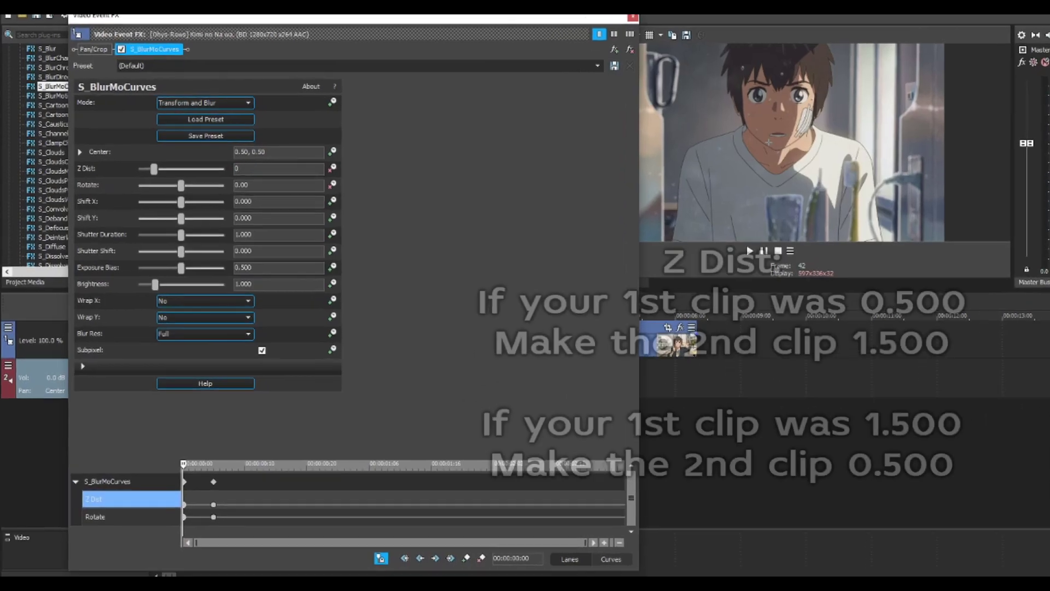
key("BackSpace")
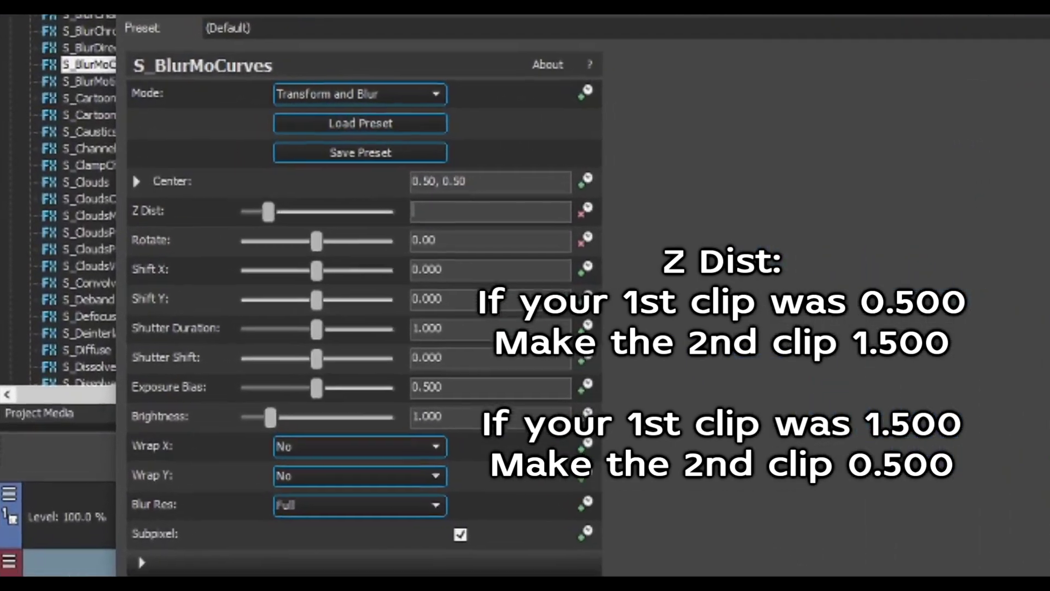
- Set the first keyframe to Z Dist 1.500, Rotate 75, and Wrap X/Y Reflect
type("1.5")
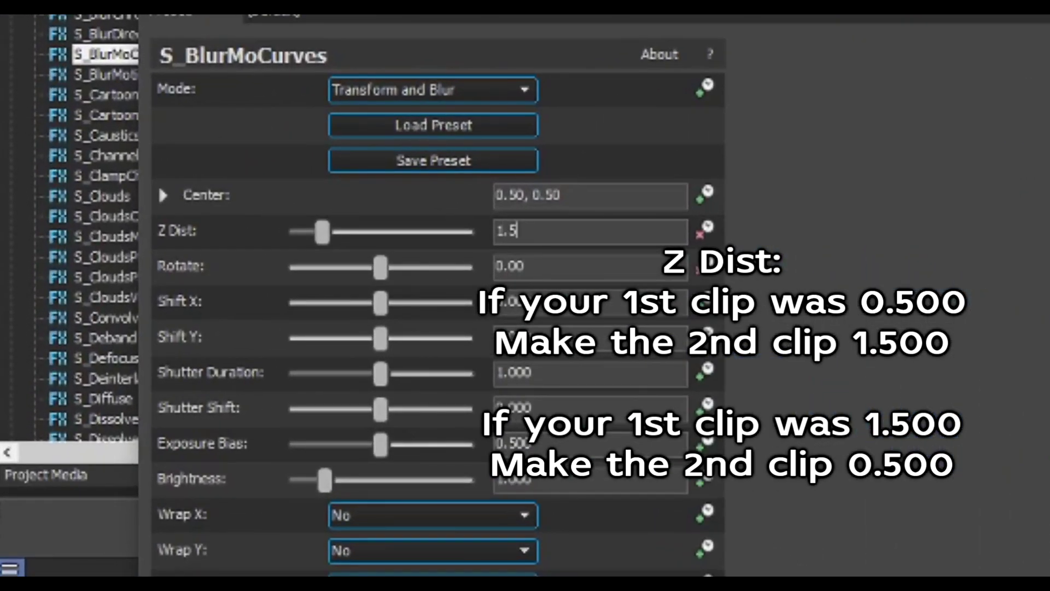
key("Return")
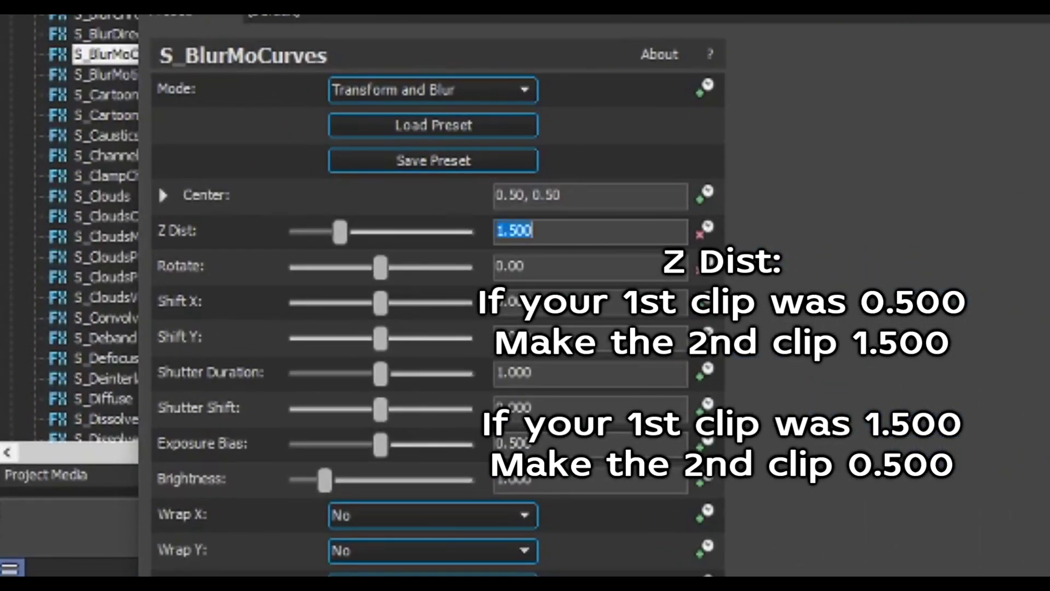
left_click(426, 515)
left_click(391, 569)
left_click(375, 552)
left_click(372, 571)
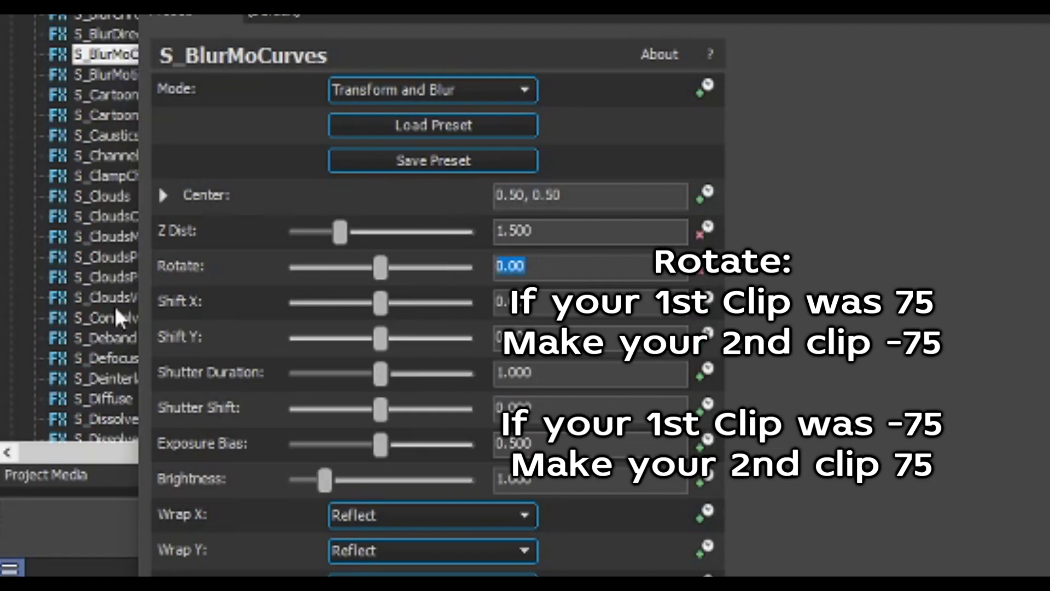
left_click(590, 265)
type("75")
key("Return")
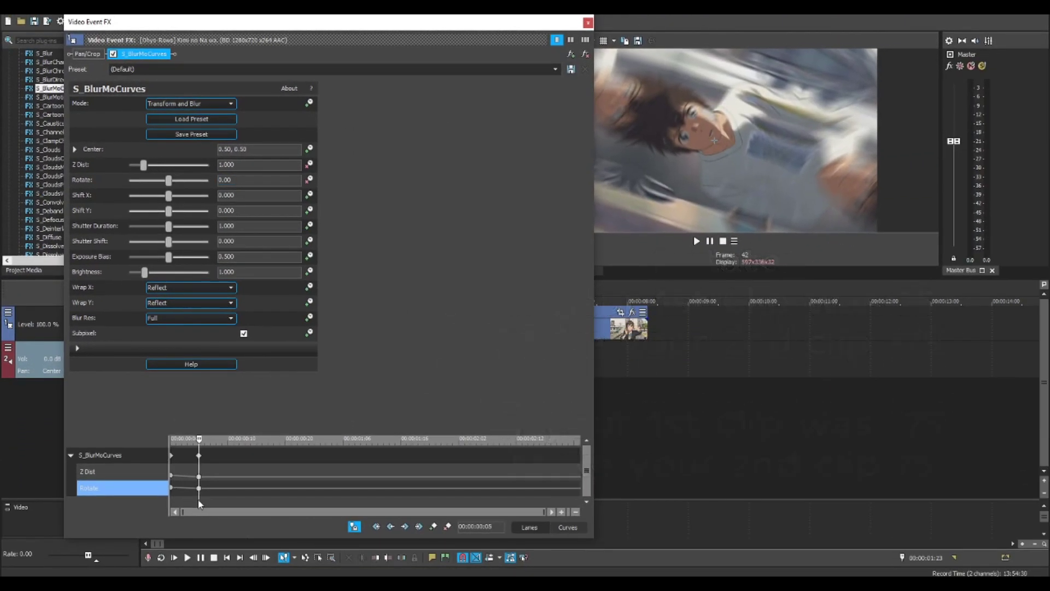
left_click(199, 455)
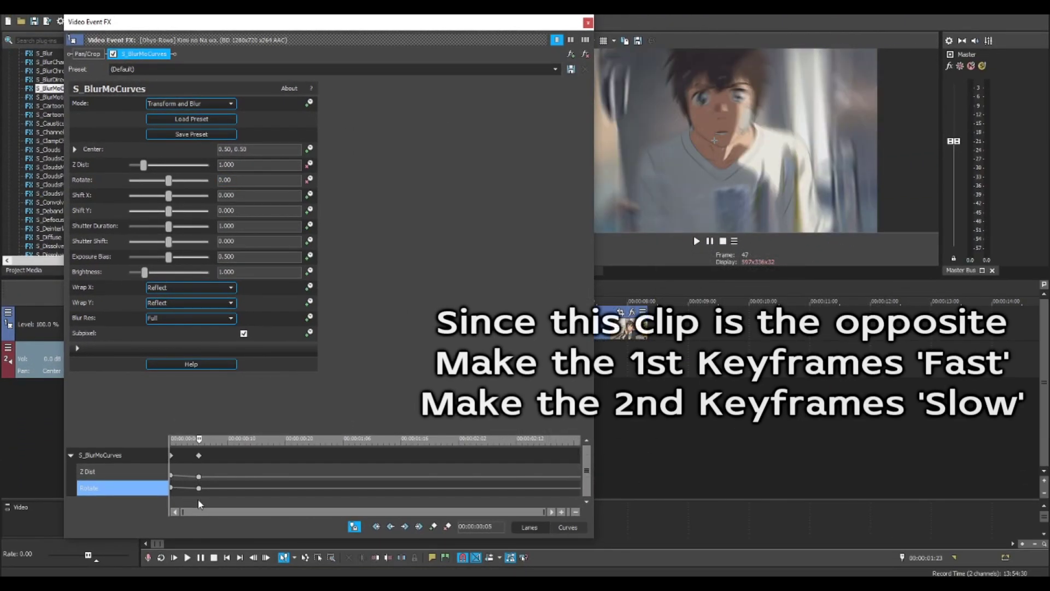
- Give the first Z Dist and Rotate keyframes Fast Fade and the second ones Slow Fade
right_click(172, 474)
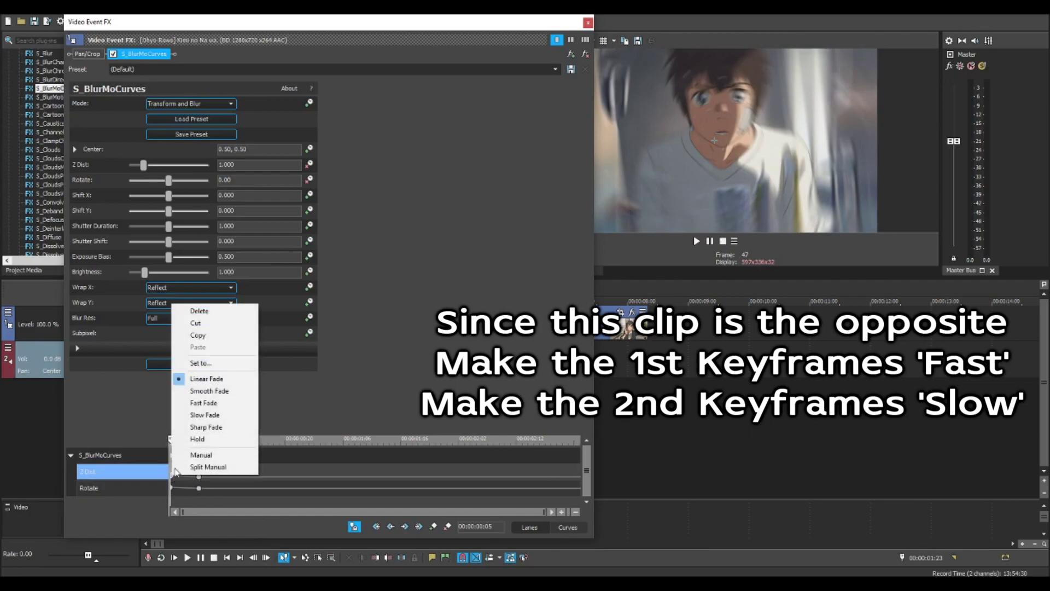
left_click(194, 407)
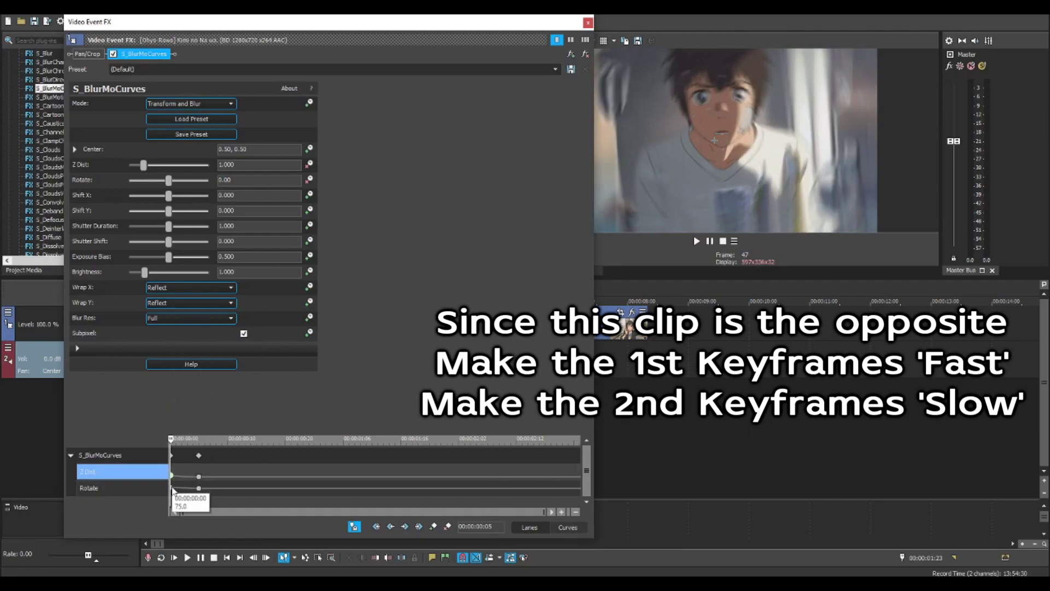
right_click(172, 487)
left_click(197, 419)
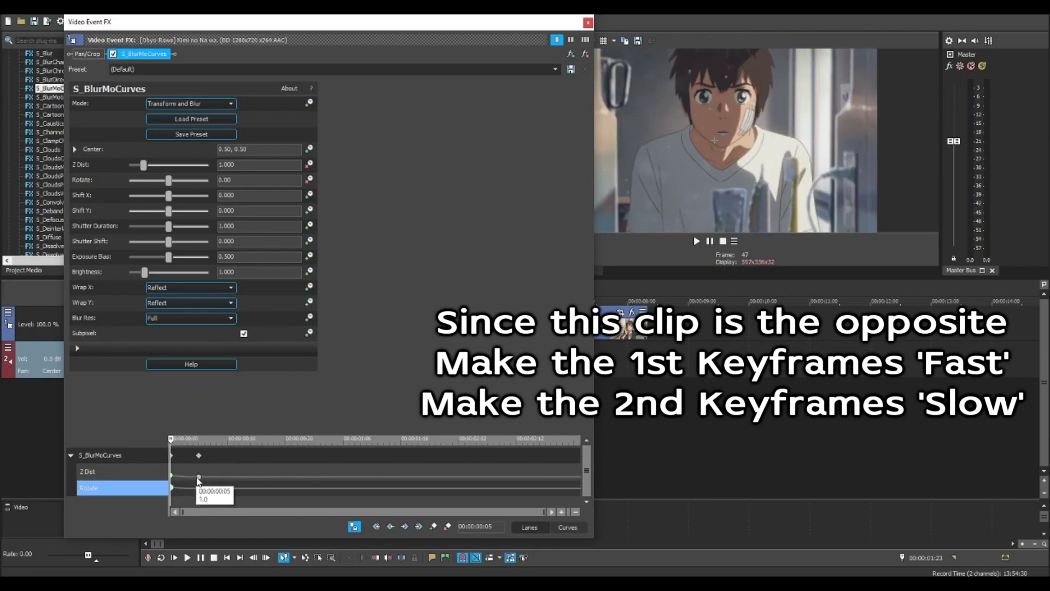
right_click(199, 477)
left_click(243, 420)
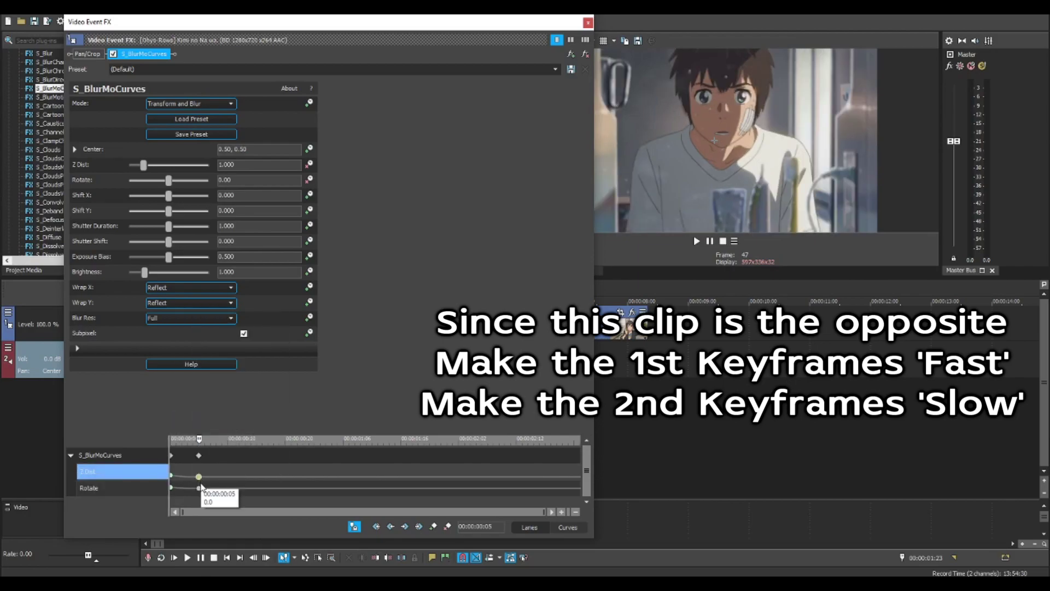
right_click(199, 488)
left_click(228, 429)
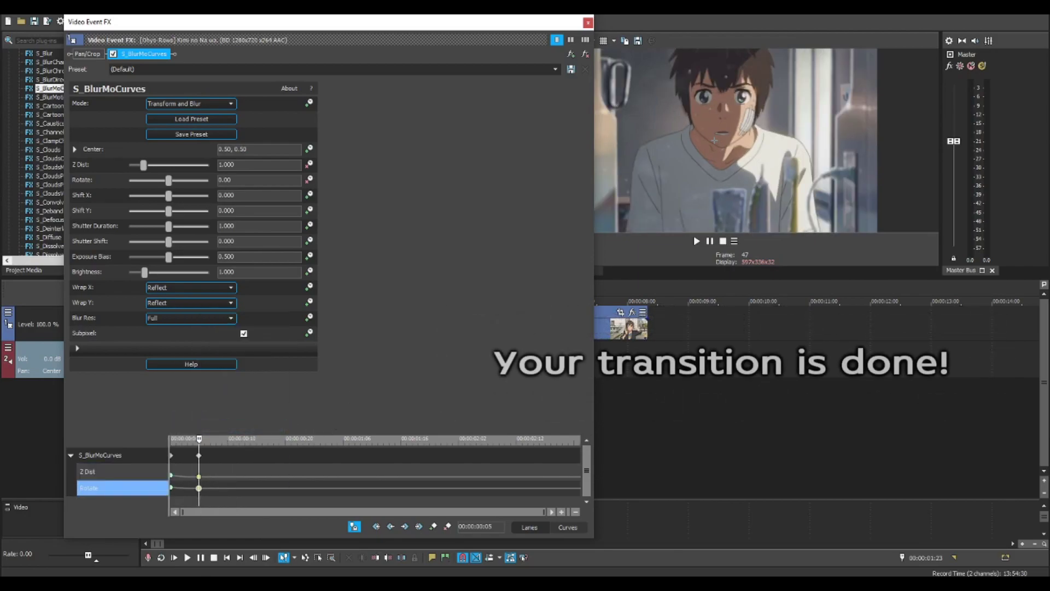
left_click(588, 22)
mouse_move(261, 378)
left_mouse_down()
mouse_move(185, 378)
mouse_move(335, 394)
left_mouse_up()
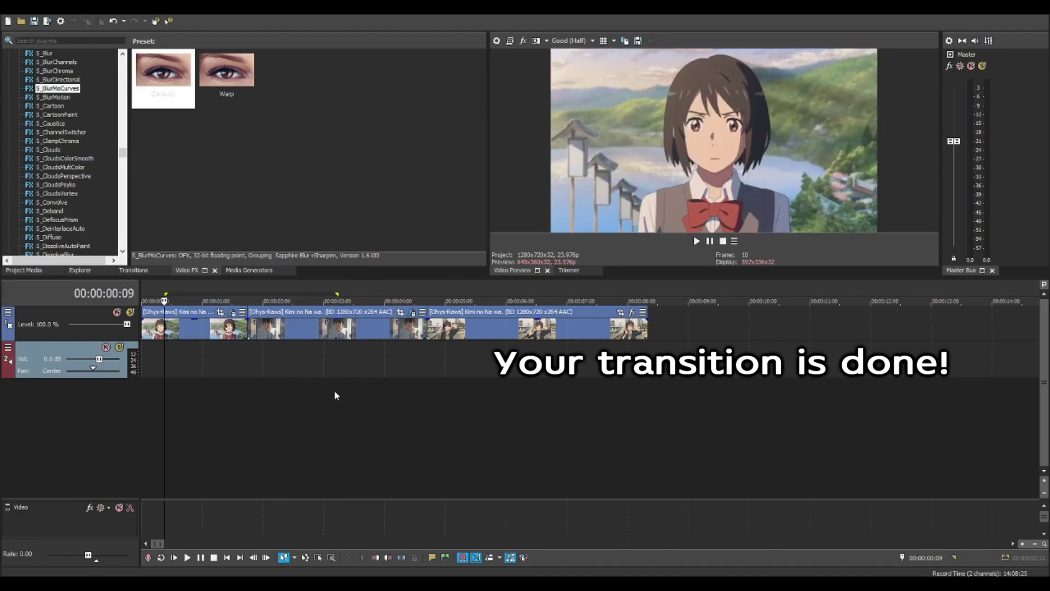
left_click(174, 406)
key("space")
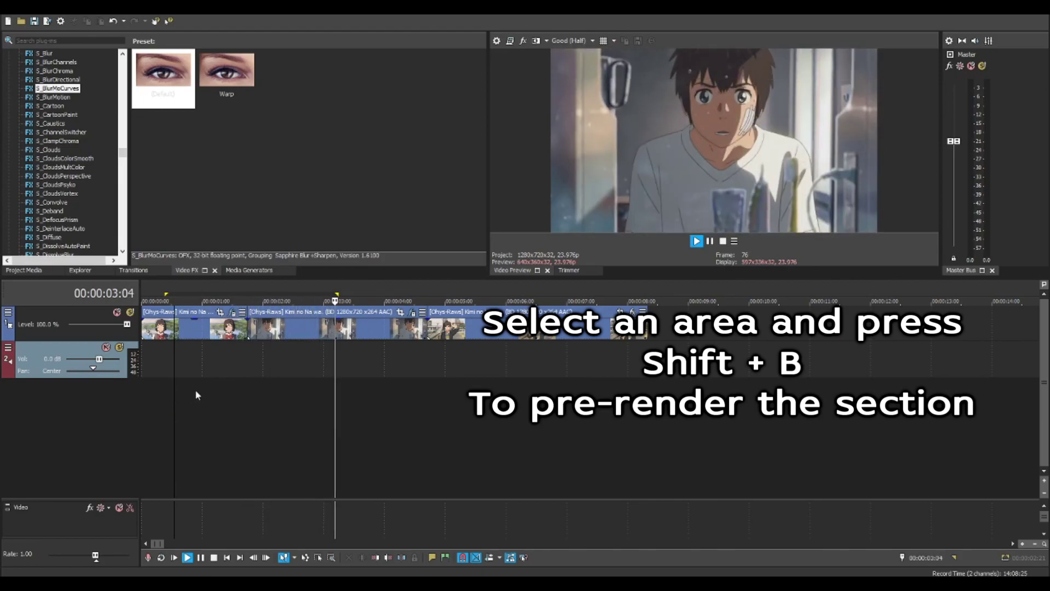
left_click(219, 382)
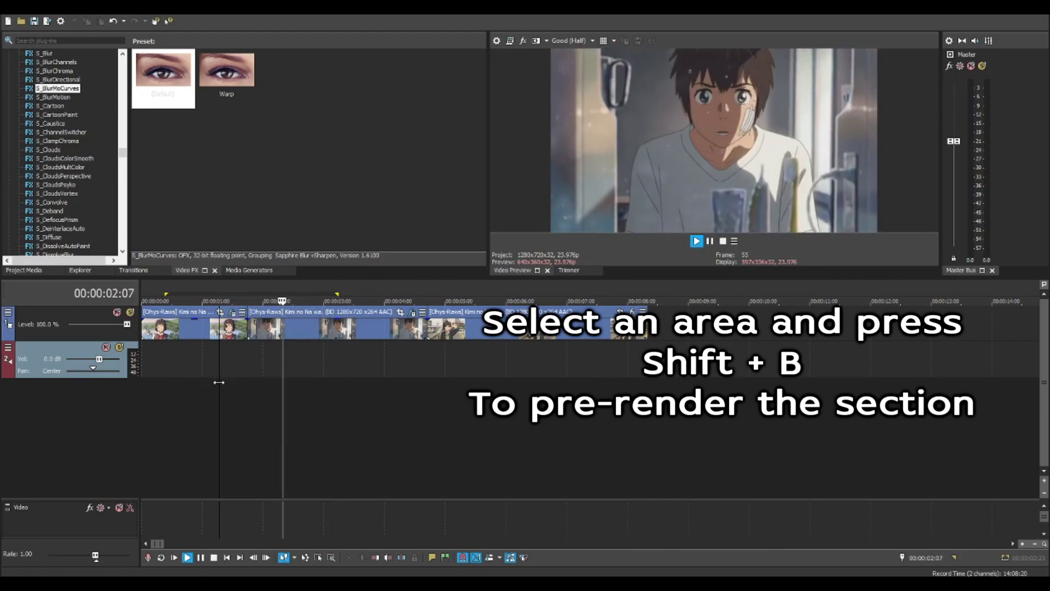
key("space")
left_click(233, 372)
scroll(292, 385, "up", 2)
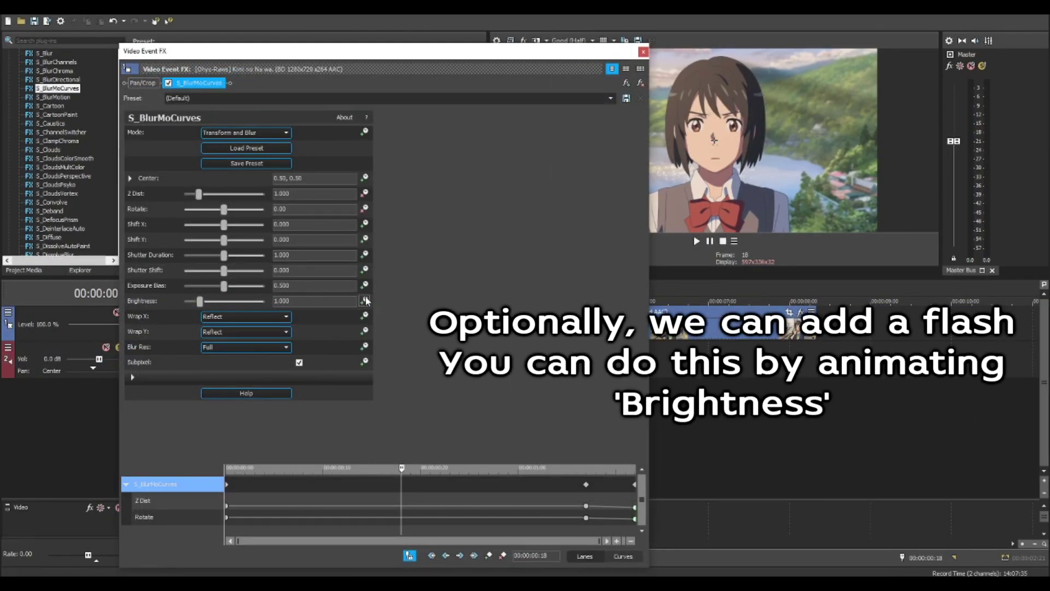
- Add a Brightness keyframe at the first clip's final keyframe and set it to 2.000
left_click_drag(643, 493, 641, 514)
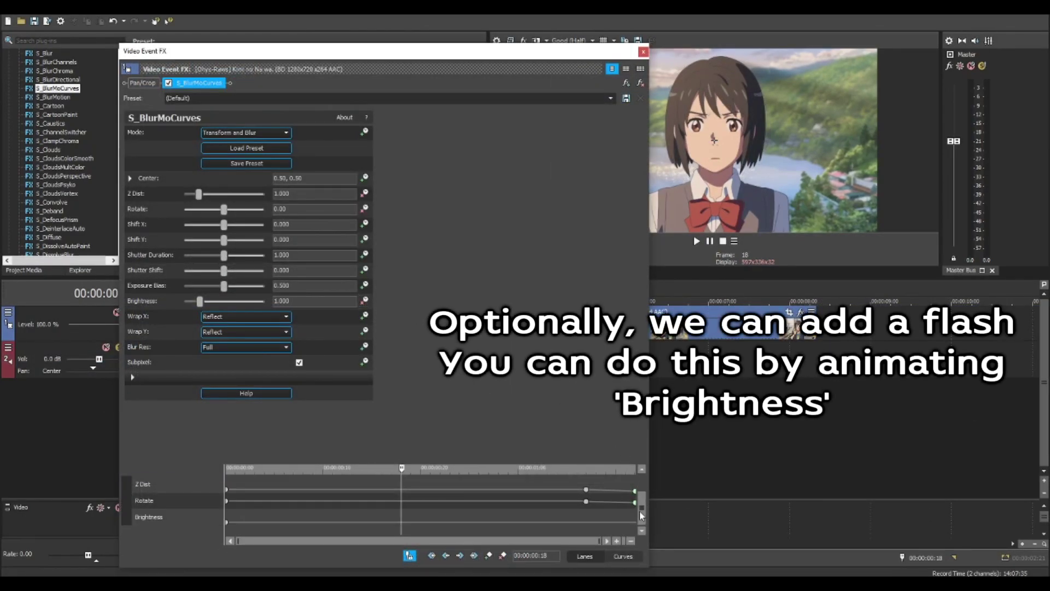
left_click(585, 521)
scroll(639, 486, "up", 1)
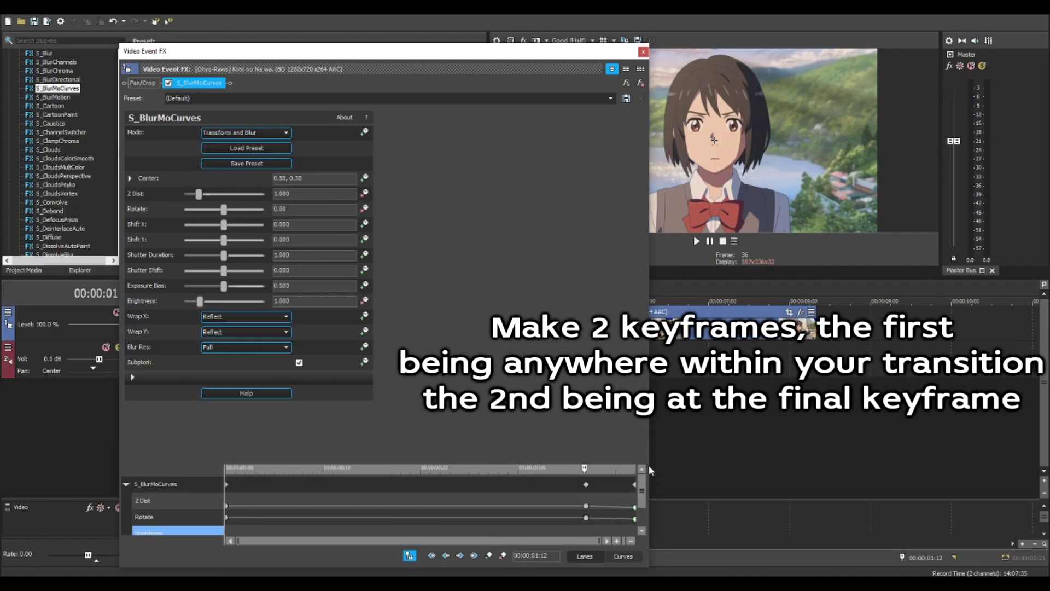
left_click(587, 486)
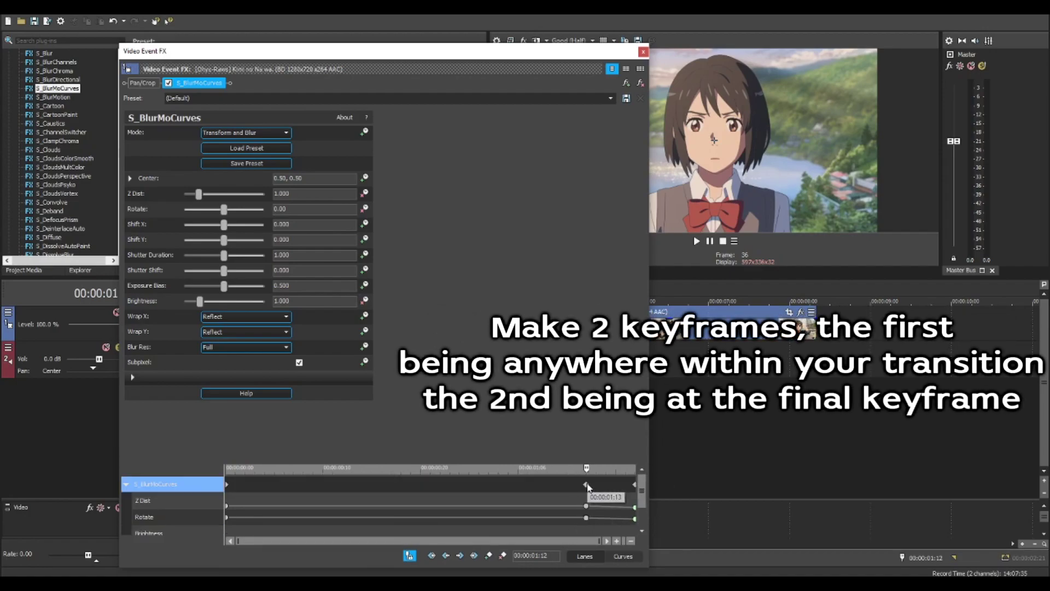
left_click(487, 555)
scroll(639, 486, "down", 1)
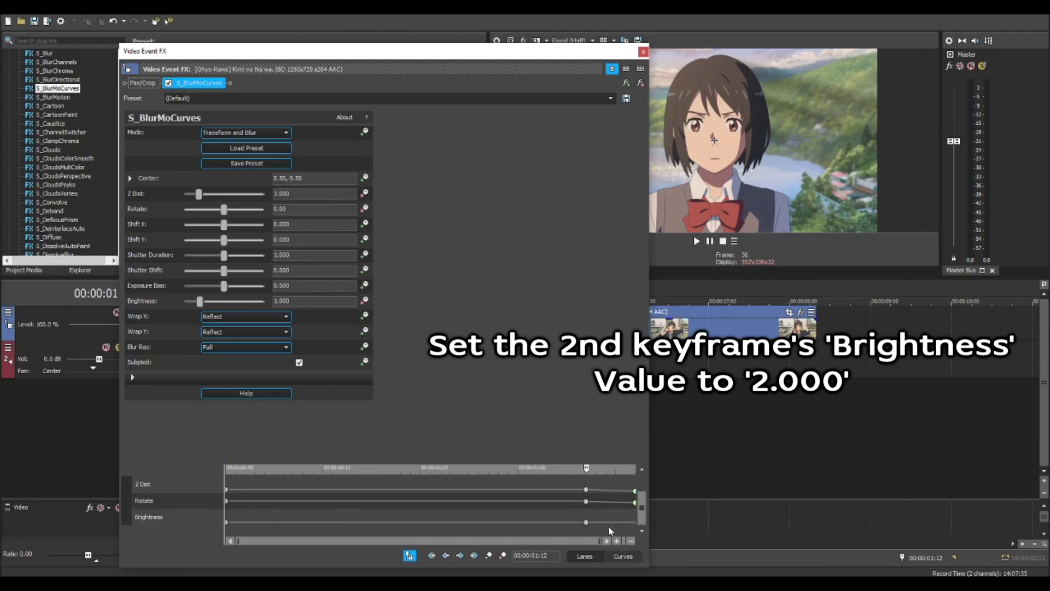
left_click(639, 522)
left_click(639, 519)
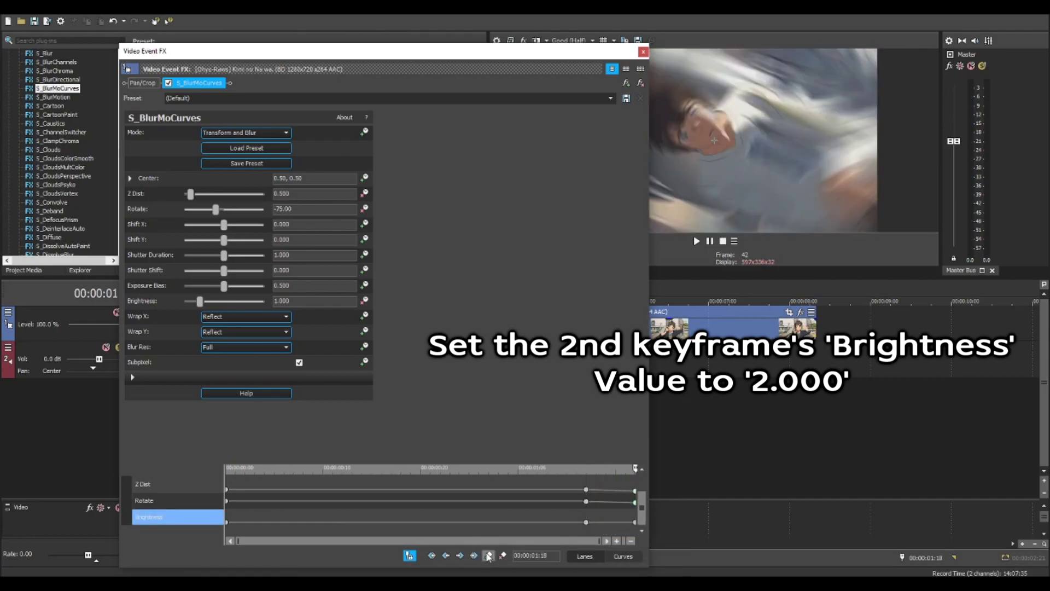
double_click(299, 302)
type("2.000")
key("Return")
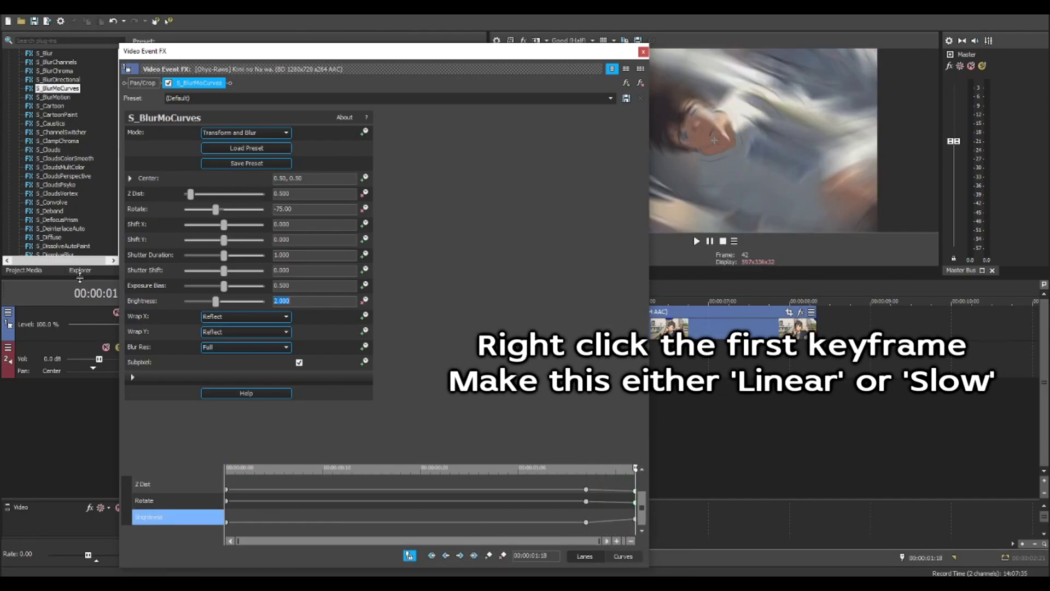
- Give the first Brightness keyframe Slow Fade and the second Fast Fade, then close the window
right_click(586, 523)
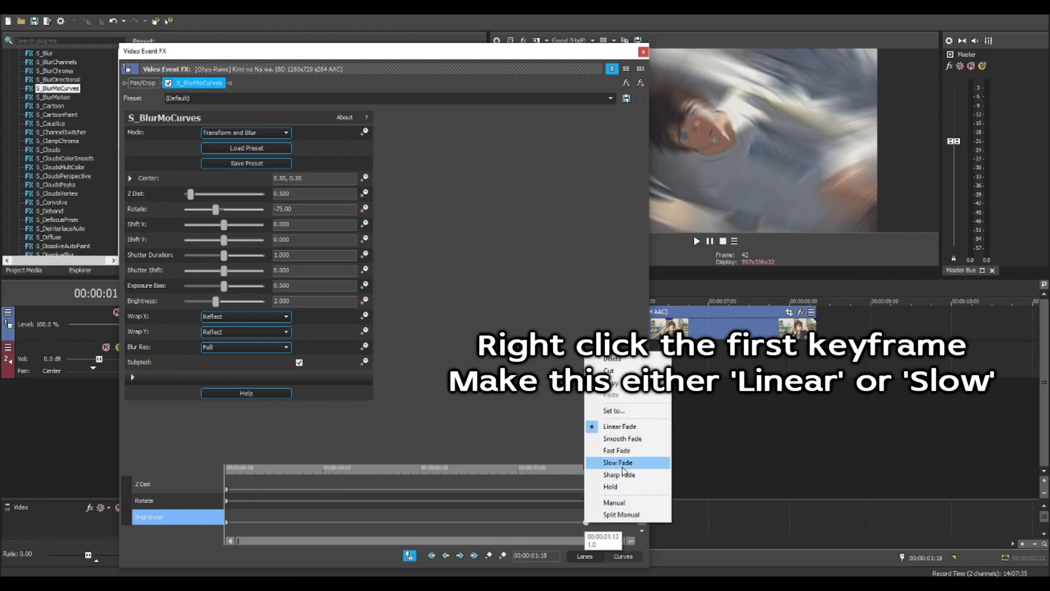
left_click(624, 464)
right_click(635, 521)
left_click(659, 448)
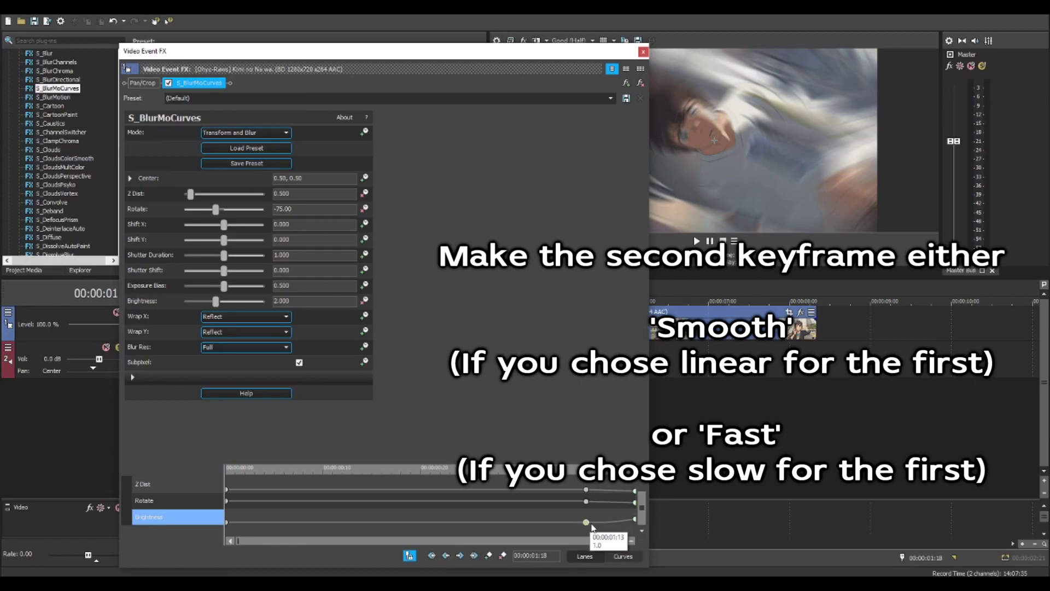
left_click(644, 52)
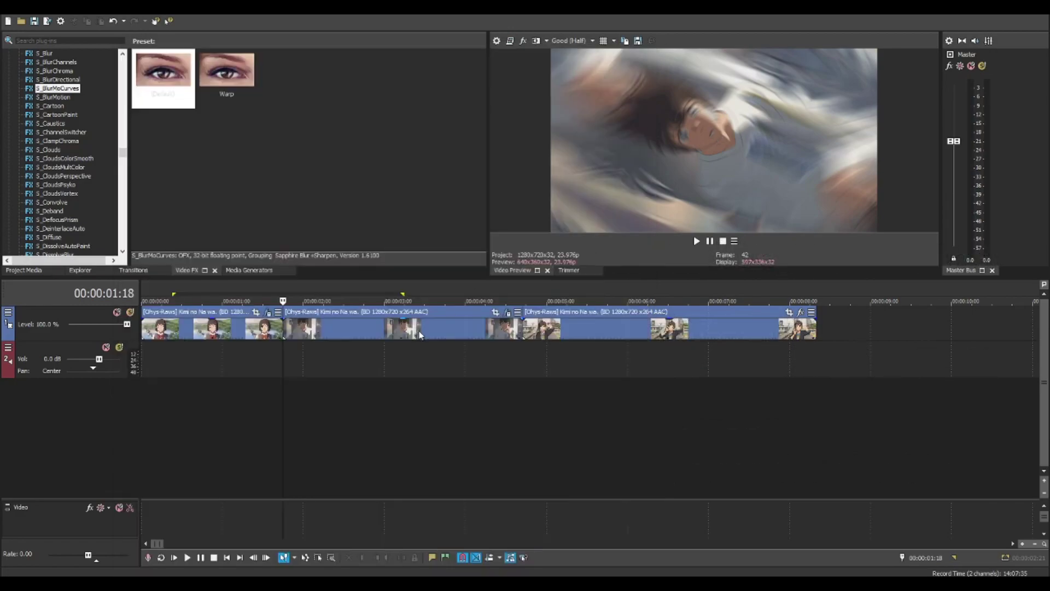
- Open the second clip's effect settings and set Brightness 2.000 at its first keyframe
left_click(245, 358)
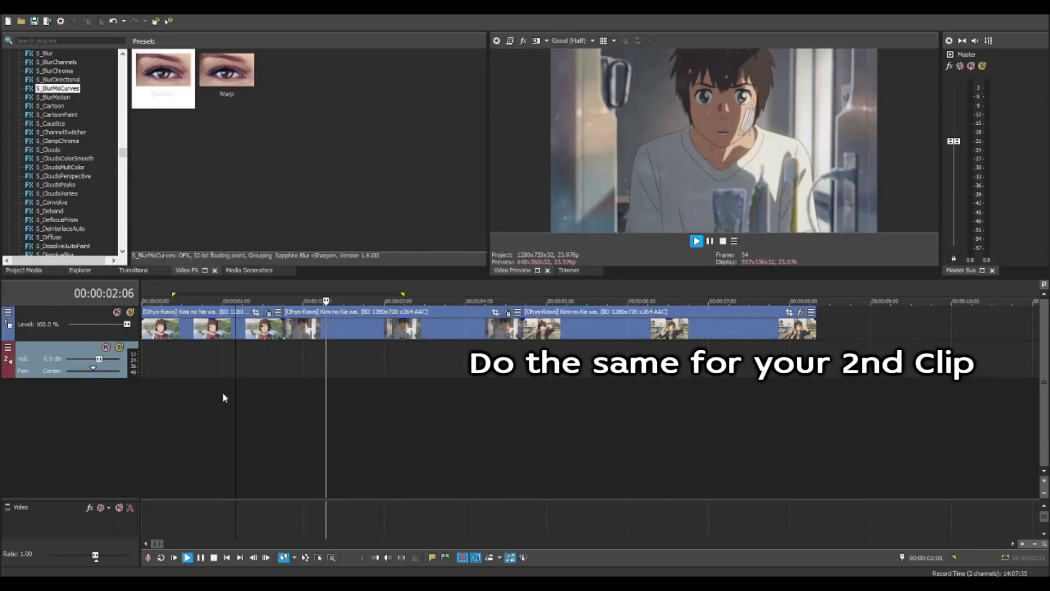
key("space")
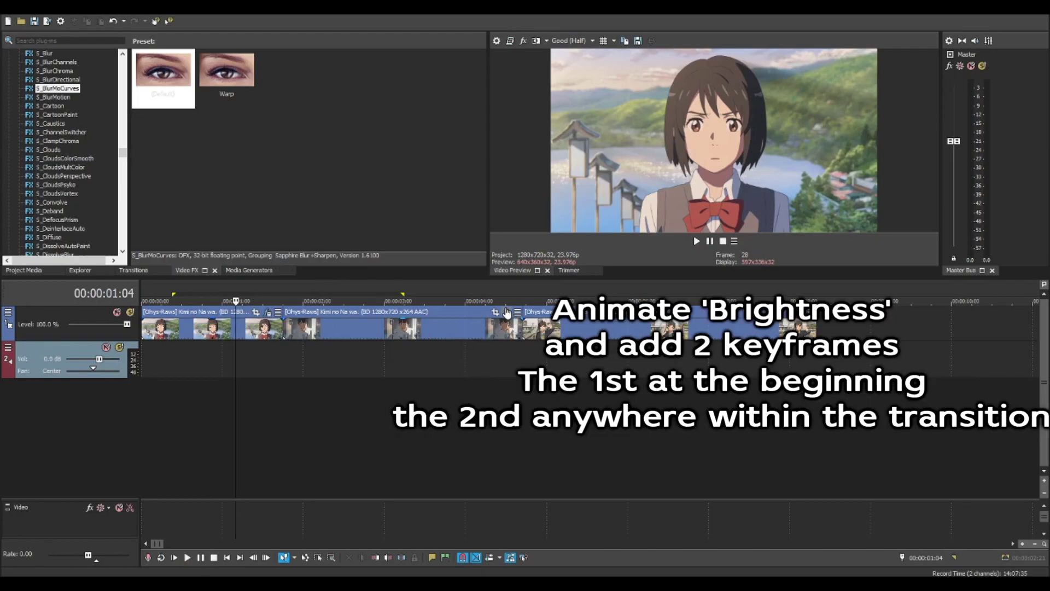
left_click(507, 313)
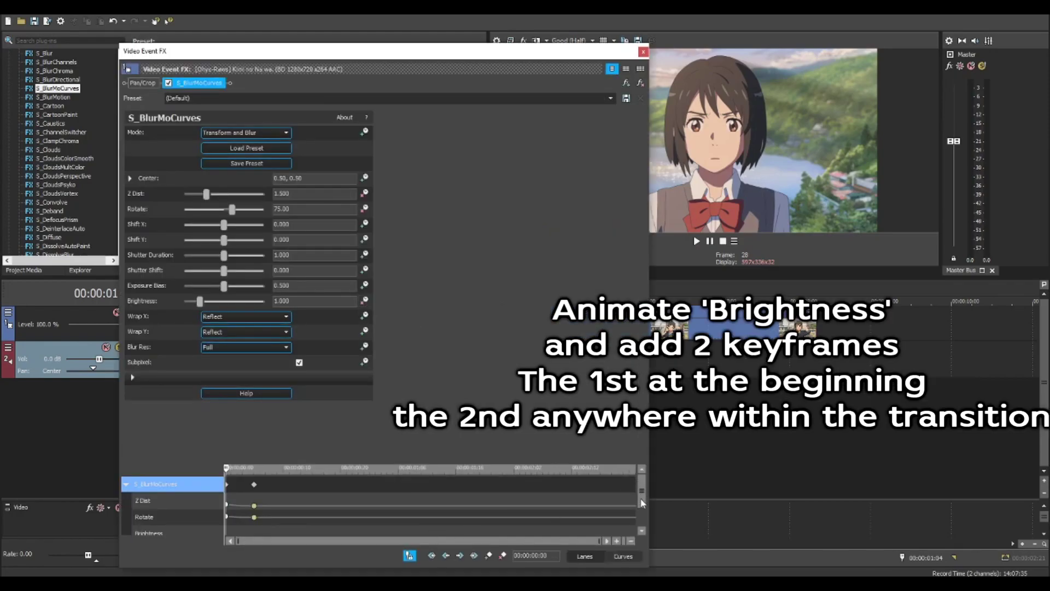
left_click_drag(641, 493, 292, 520)
left_click(251, 523)
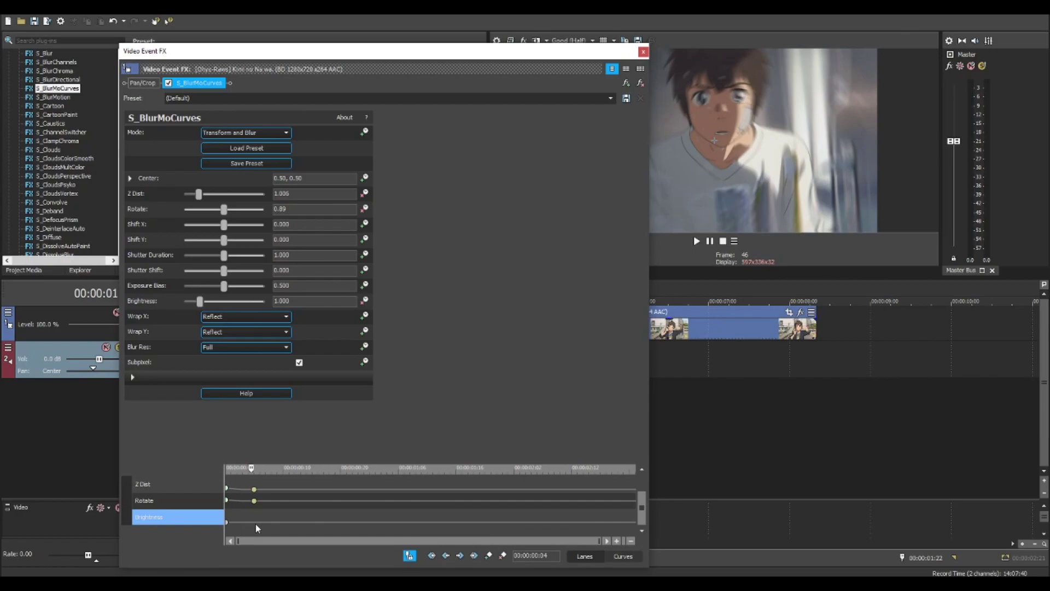
left_click(226, 522)
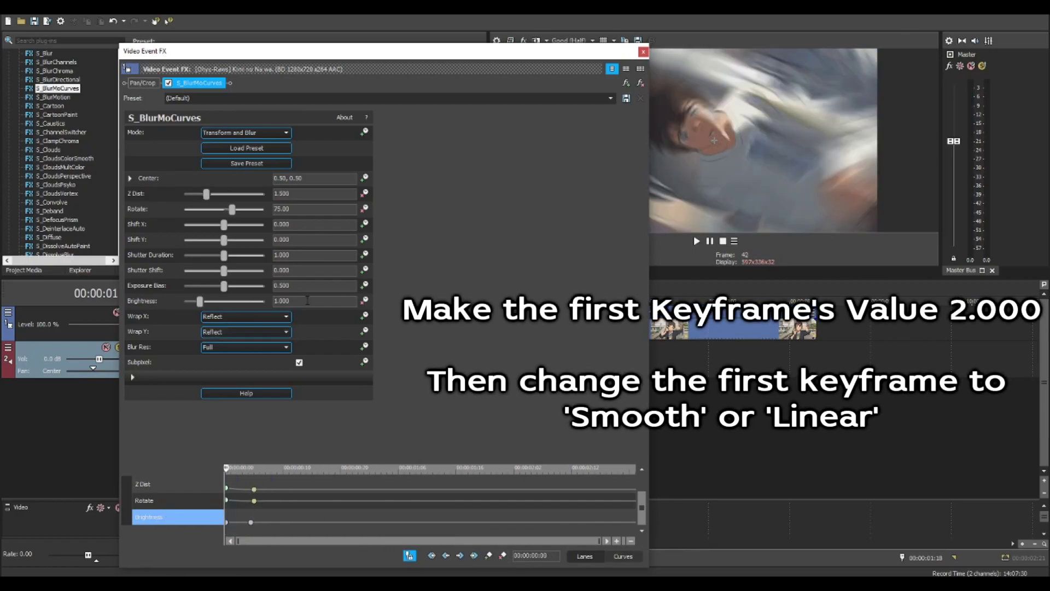
type("2")
key("Return")
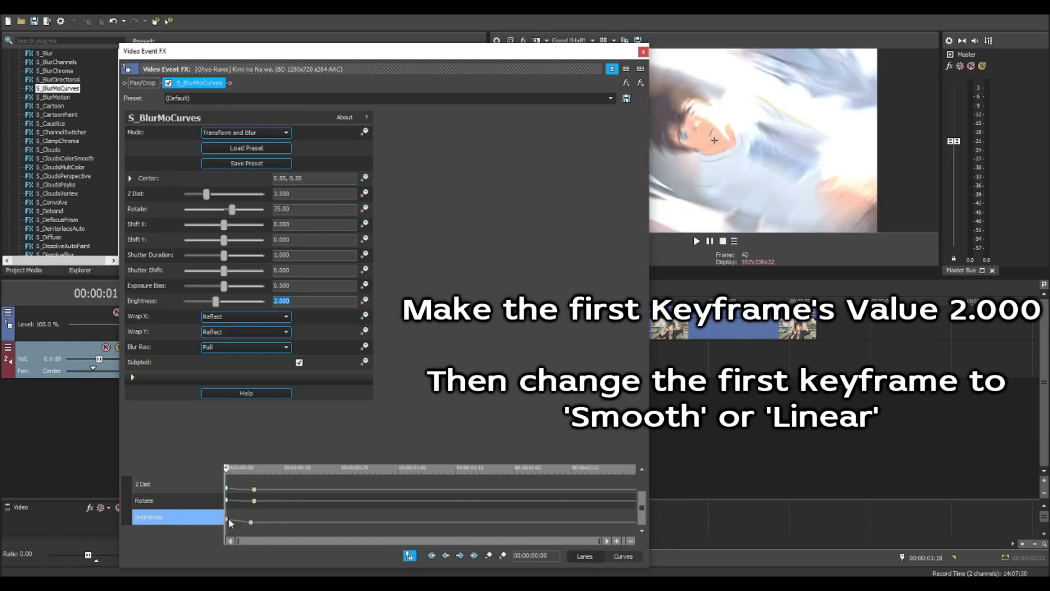
- Change the fade types of both Brightness keyframes and close the effect window
right_click(228, 521)
left_click(258, 428)
right_click(251, 523)
left_click(265, 467)
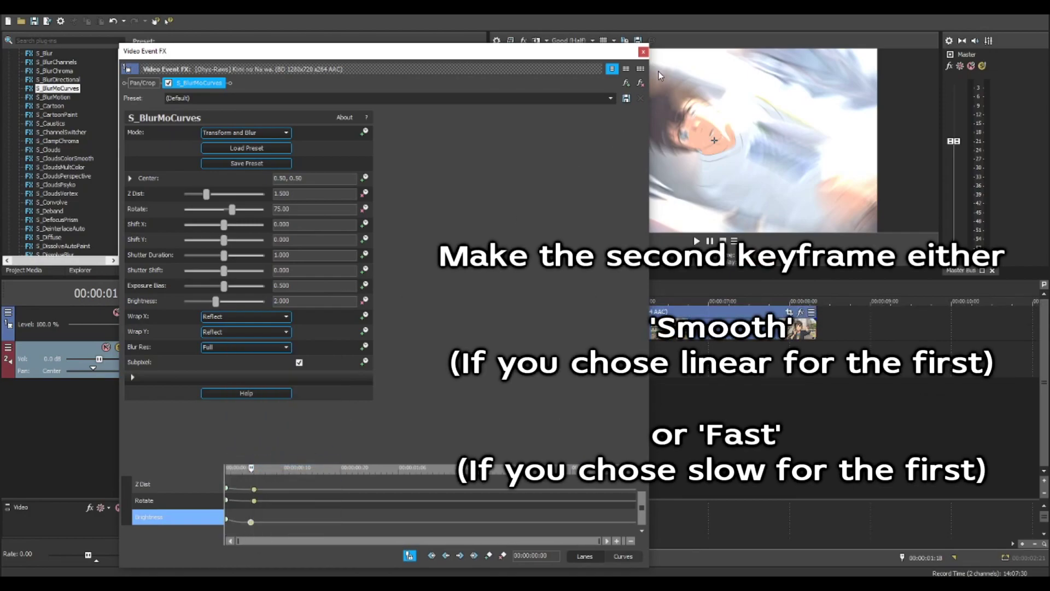
left_click(643, 52)
- Play back the transition from about 0:00:00:22 and over a selected range around it
left_click(201, 415)
key("space")
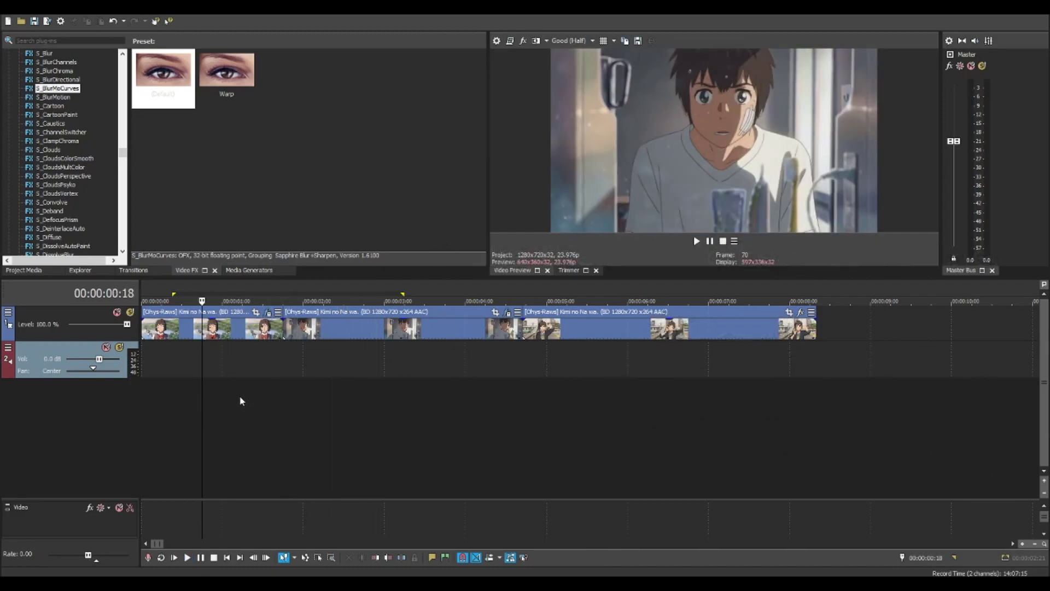
left_click_drag(236, 399, 329, 379)
key("space")
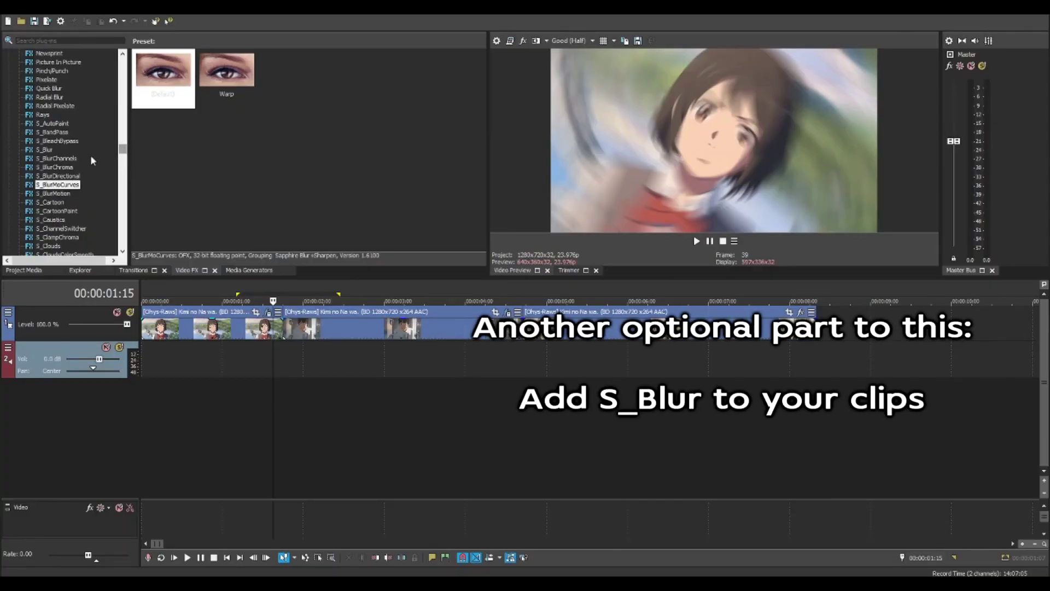
- Apply S_Blur to the first clip and add Blur Amount keyframes near its end
left_click(47, 148)
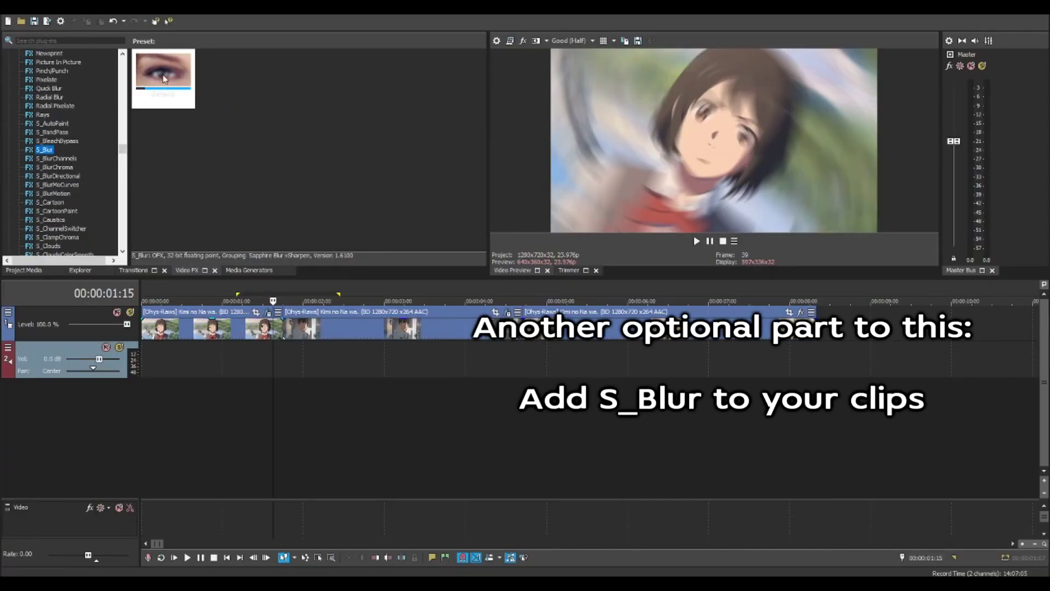
left_click_drag(211, 123, 274, 334)
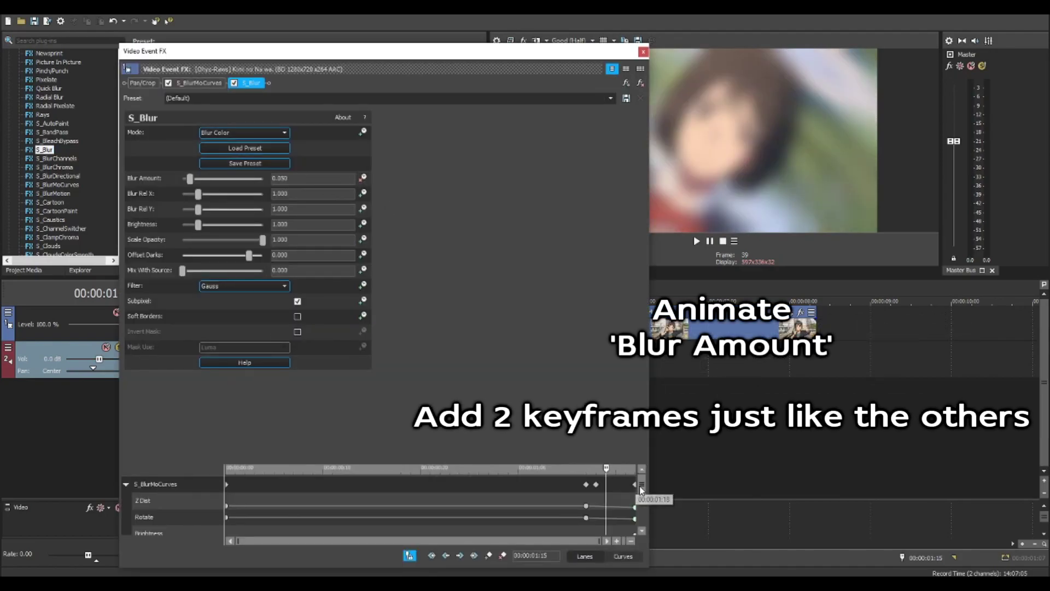
left_click_drag(640, 487, 650, 526)
left_click(589, 521)
left_click(488, 556)
left_click_drag(596, 524, 633, 527)
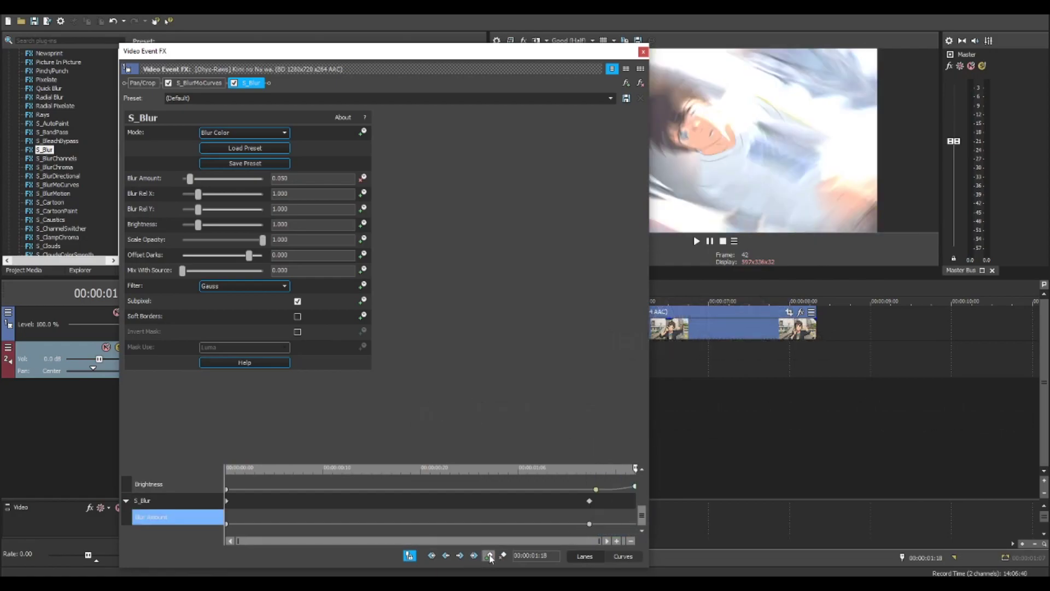
- Set the first clip's Blur Amount keyframe at 01:13 to 0
left_click(587, 533)
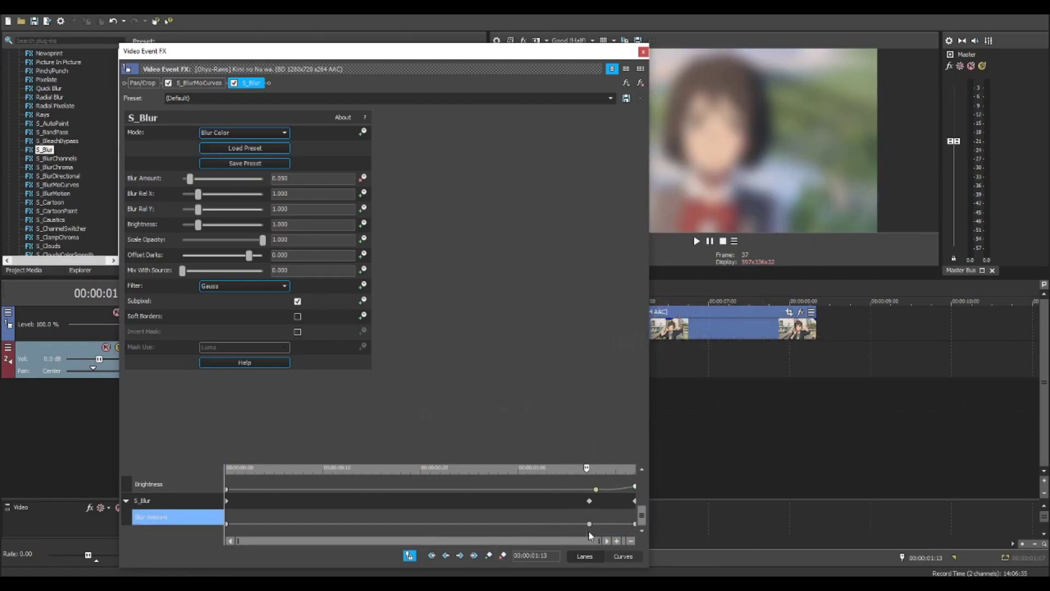
left_click(589, 500)
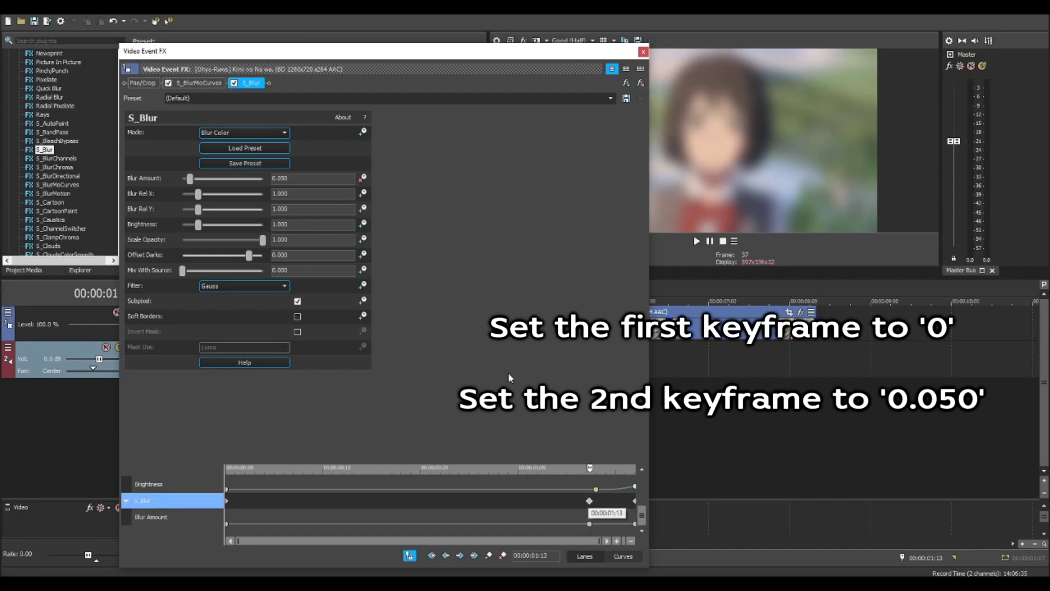
type("0")
key("Return")
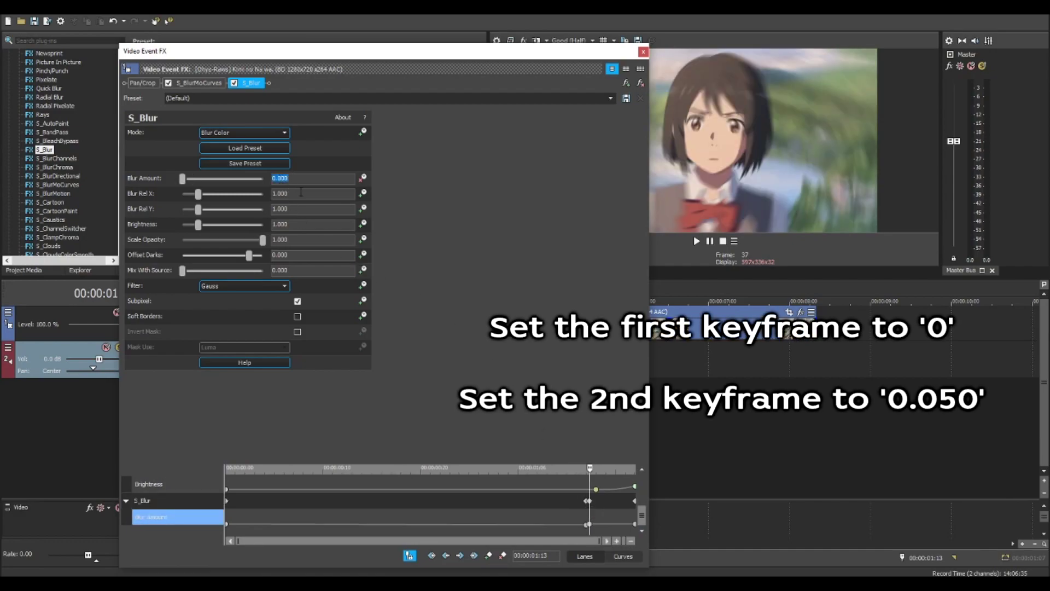
- Preview the blur ramp and give the last Blur Amount keyframe a Smooth Fade
left_click(589, 525)
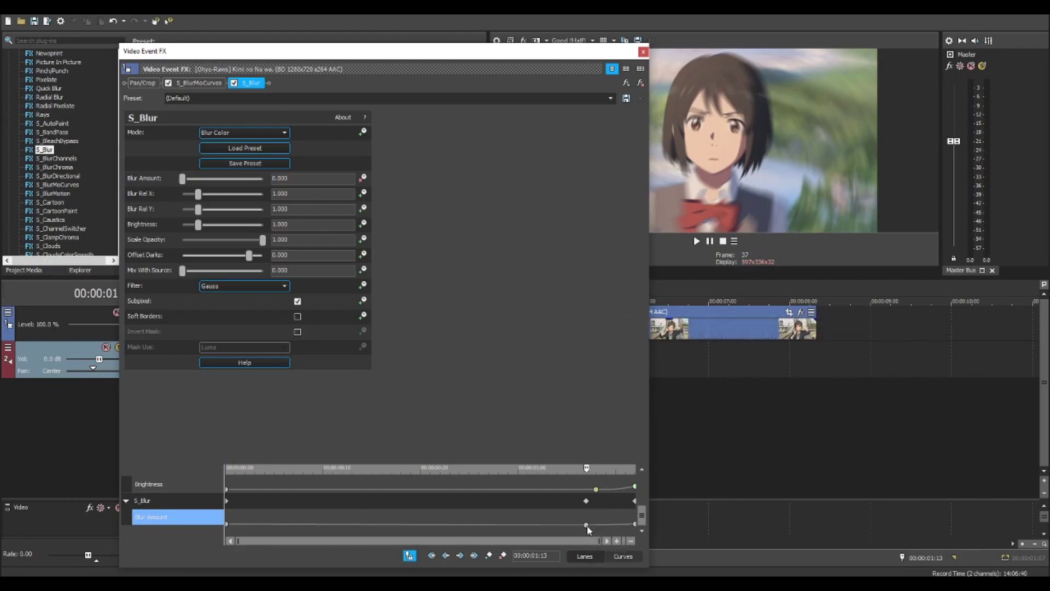
left_click(586, 501)
key("space")
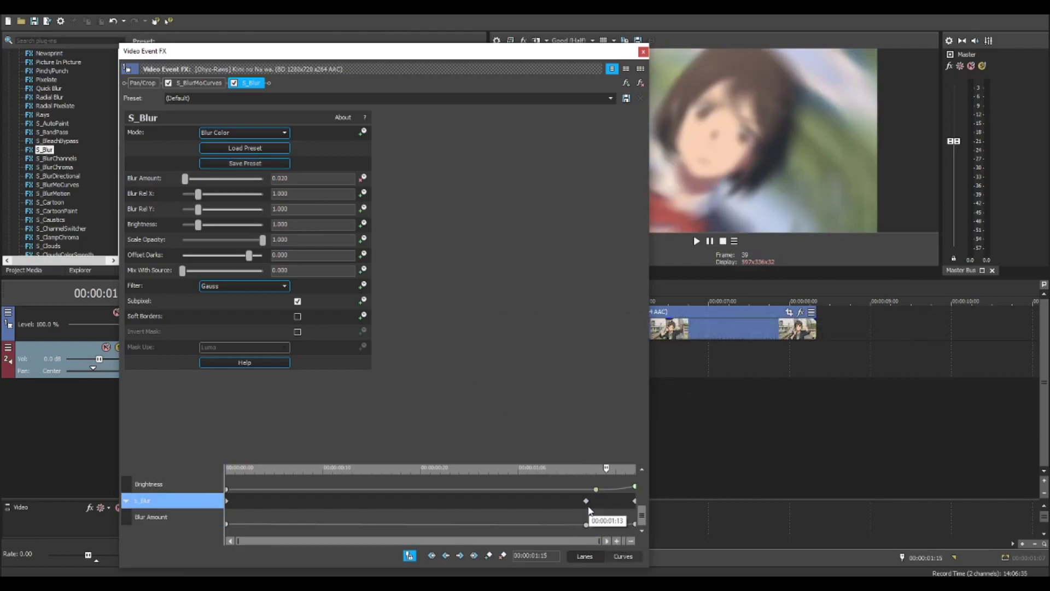
right_click(633, 524)
left_click(681, 441)
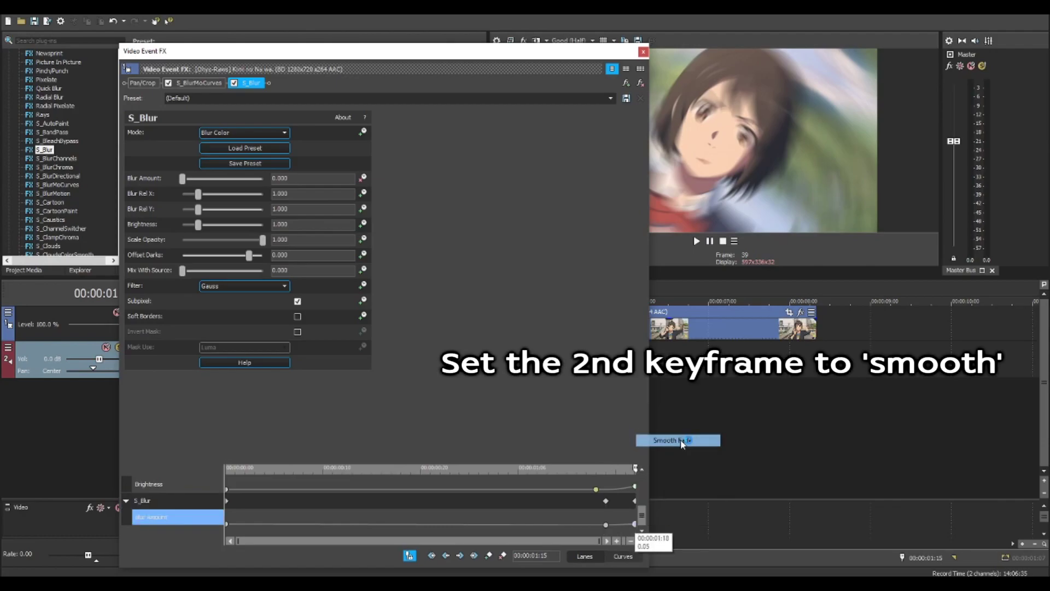
left_click(644, 52)
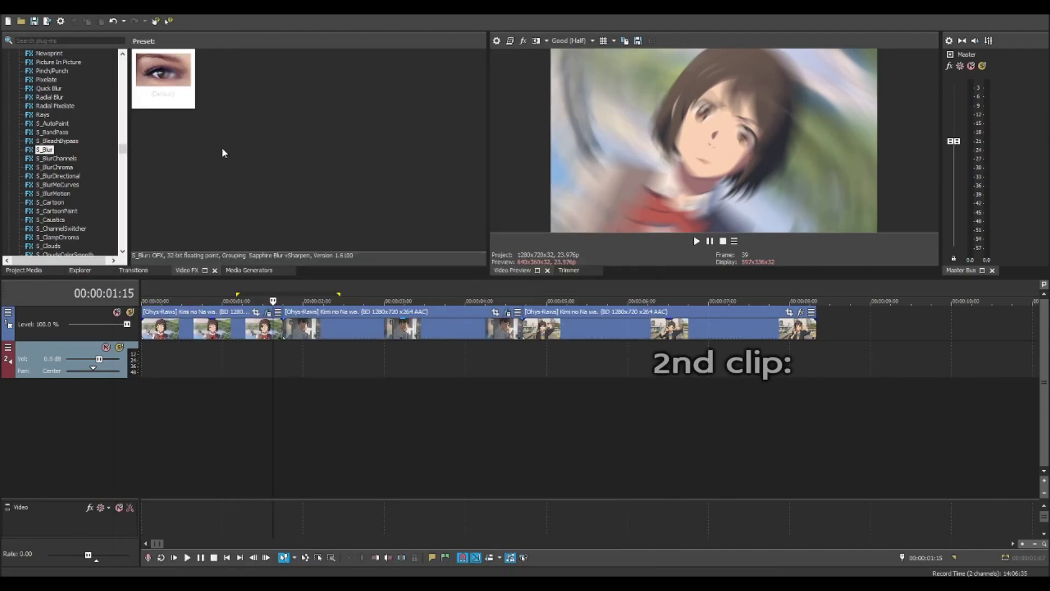
- Apply S_Blur to the second clip, setting its second Blur Amount keyframe to 0 with Smooth Fade
left_click_drag(330, 332, 330, 332)
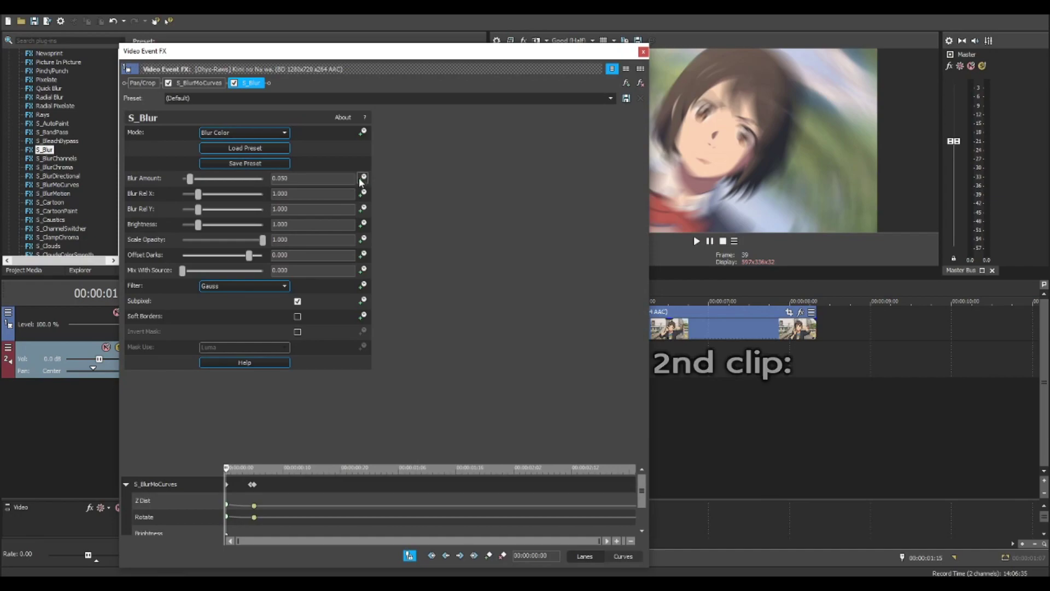
scroll(639, 528, "down", 1)
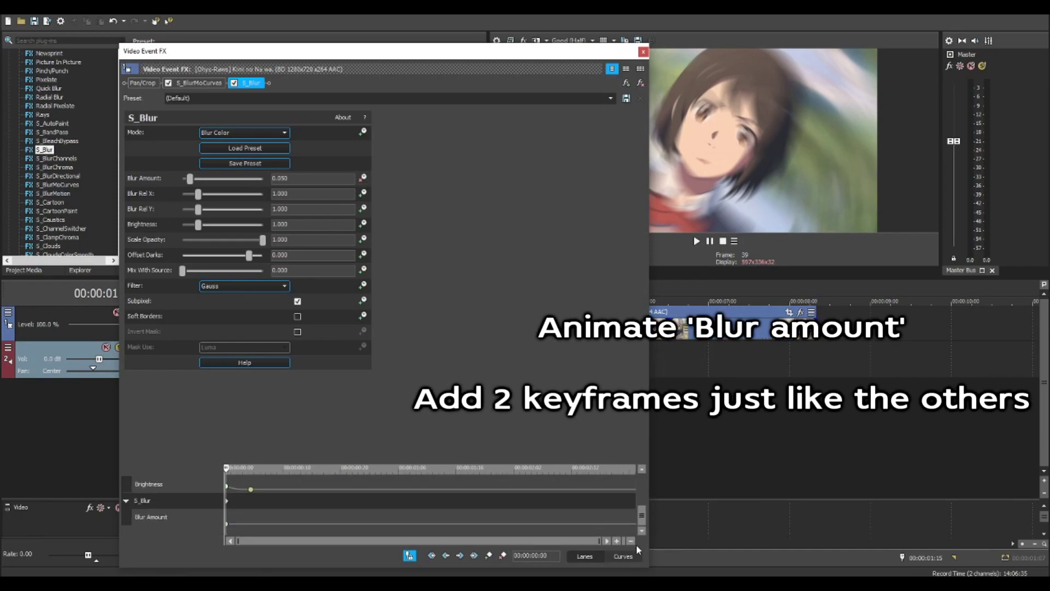
left_click(248, 519)
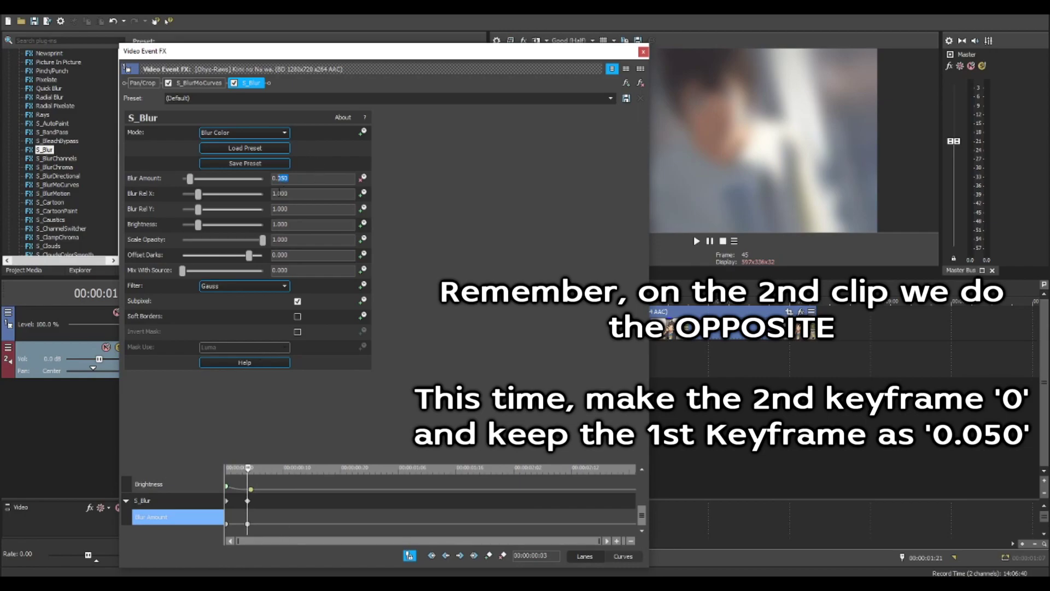
type("0")
key("Return")
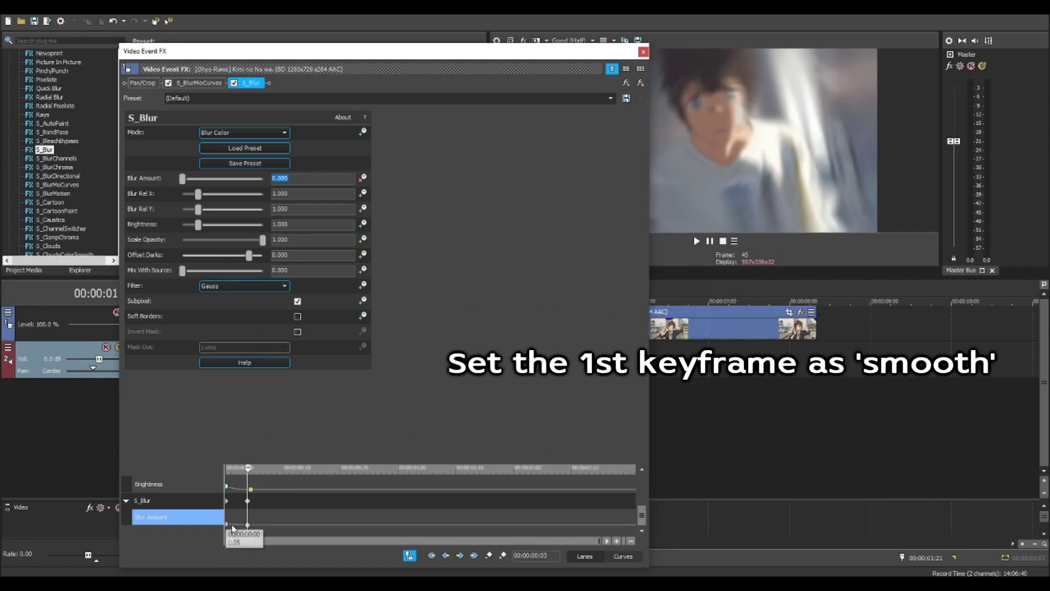
right_click(227, 527)
left_click(262, 441)
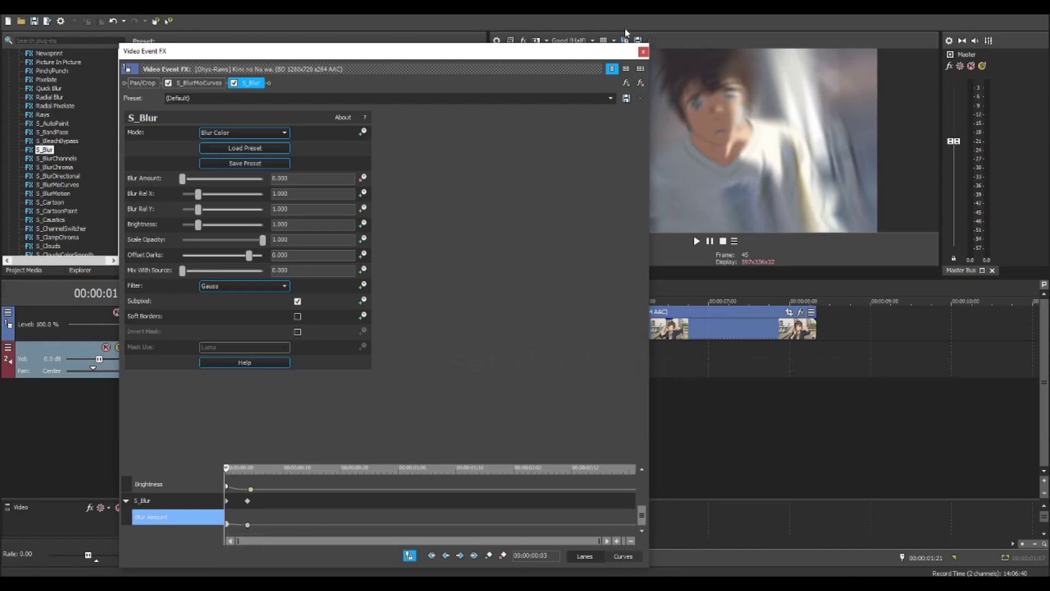
left_click(643, 52)
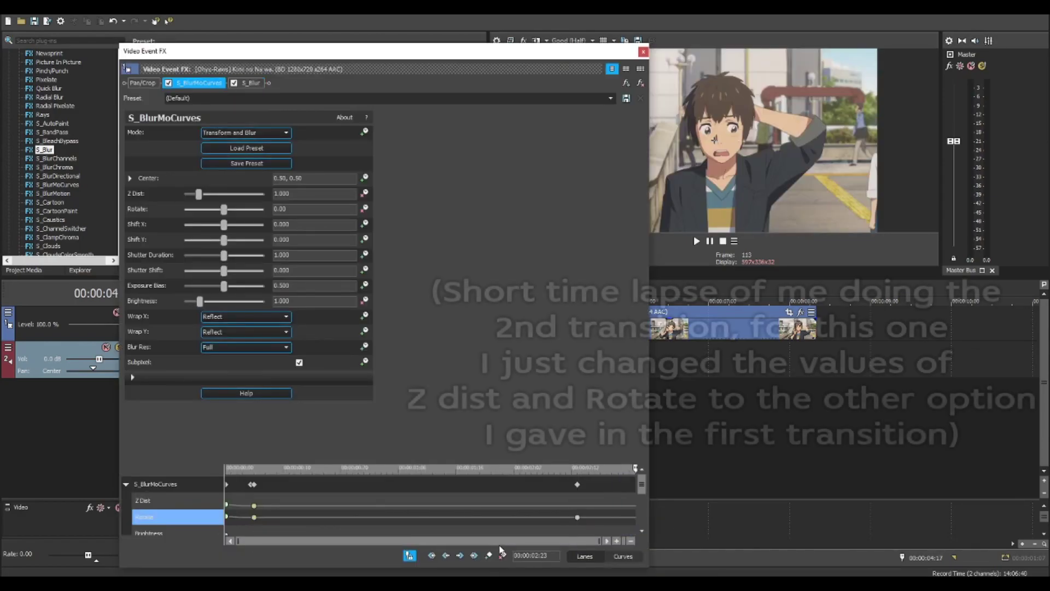
- Enter Rotate -75 and add a Z Dist keyframe before the outgoing clip's end
type("-75")
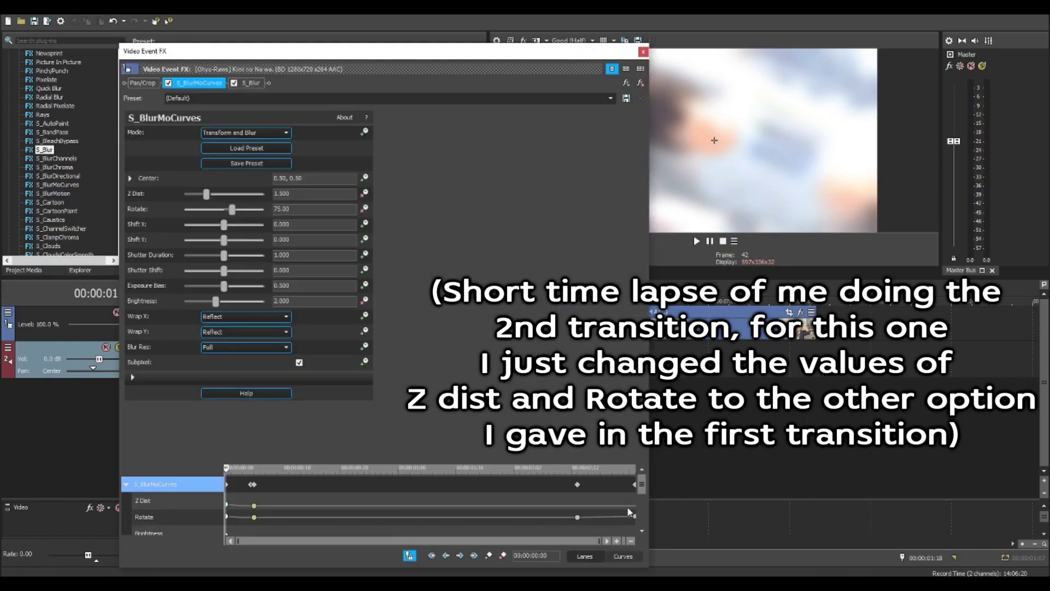
left_click(577, 517)
left_click(634, 516)
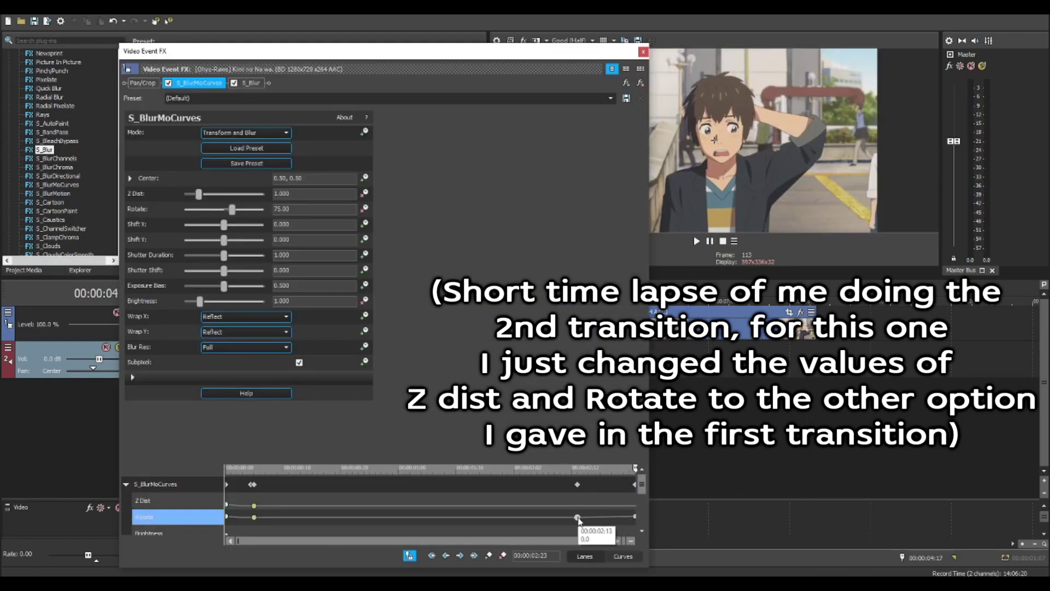
left_click(142, 500)
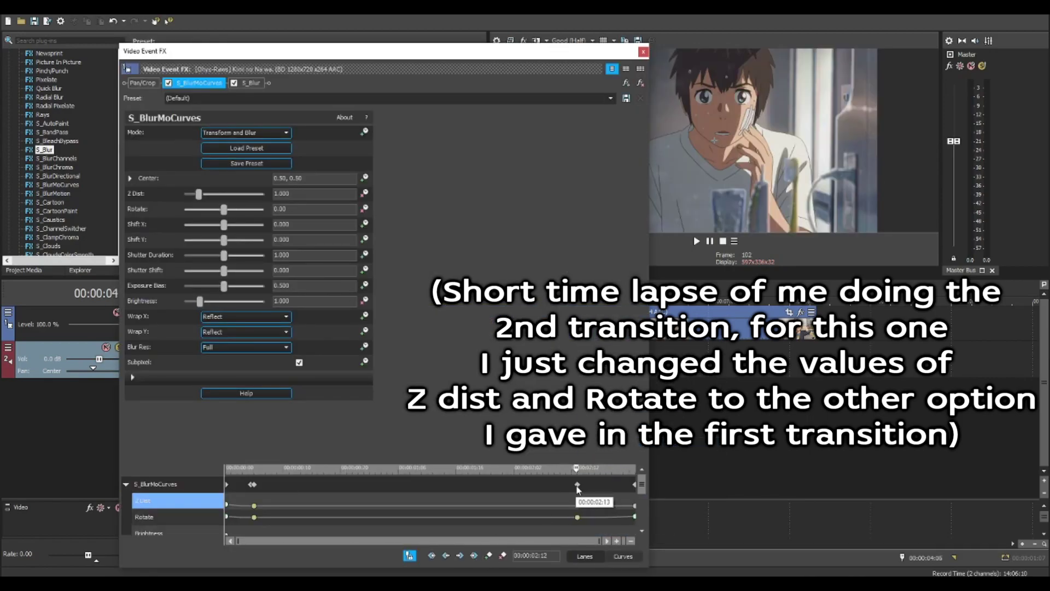
double_click(281, 193)
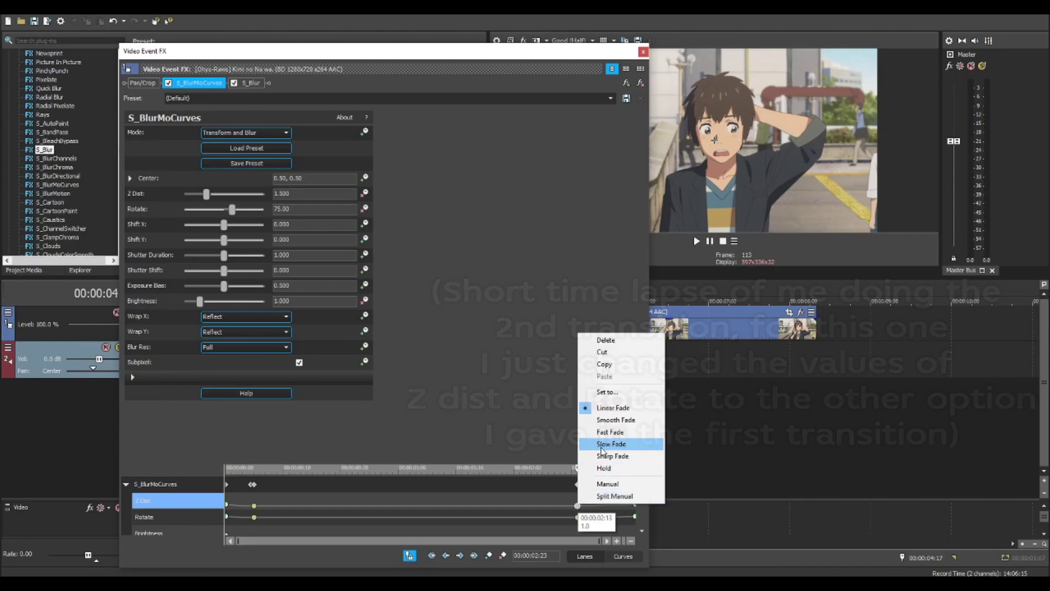
- Give the outgoing clip's end keyframes smooth fade types
left_click(643, 505)
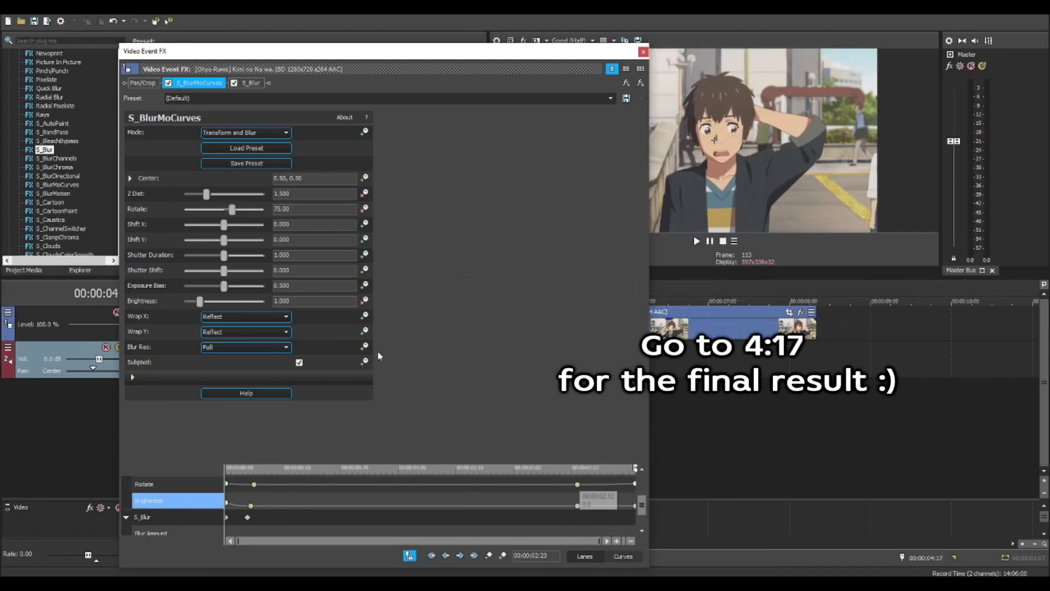
left_click(316, 301)
type("2")
right_click(577, 506)
left_click(602, 467)
right_click(577, 506)
left_click(607, 446)
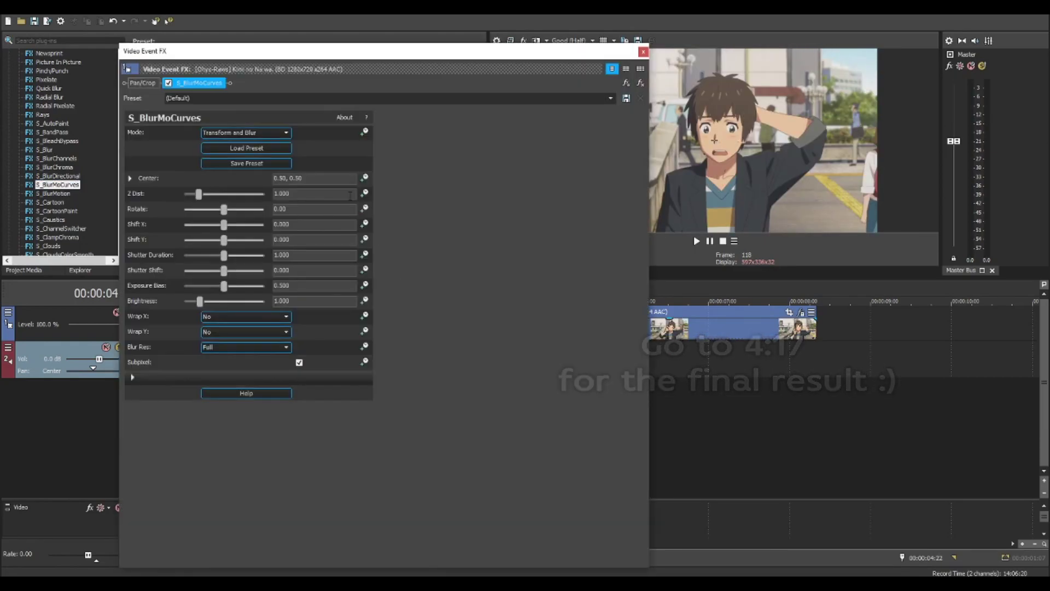
- Add a Rotate keyframe at 00:00:00:08 on the incoming clip and set Z Dist to 0.5 at its start
left_click(365, 208)
double_click(263, 501)
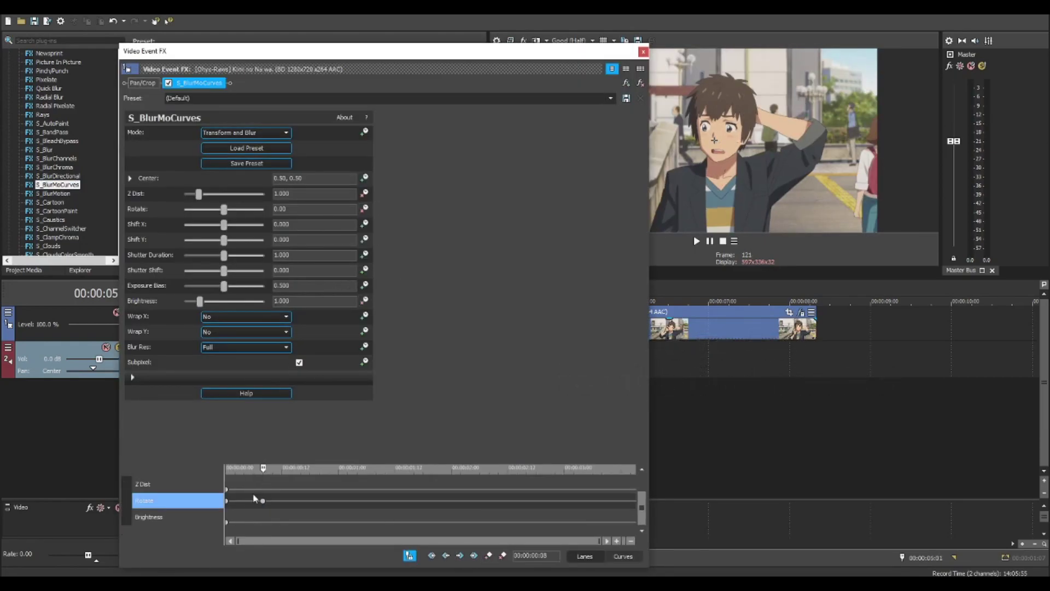
left_click(226, 502)
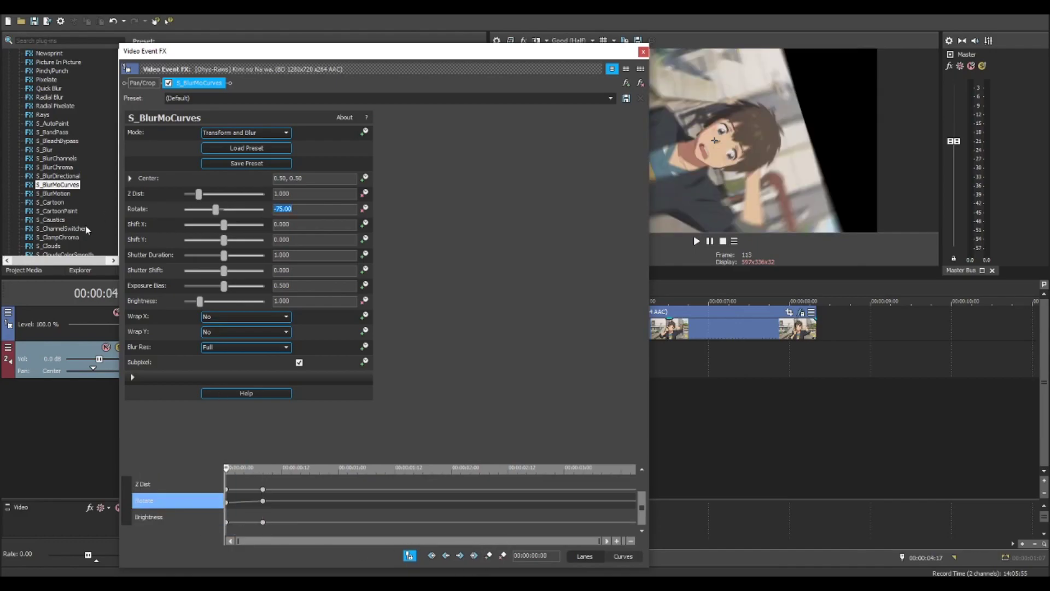
type("0.5")
- Set Wrap X and Wrap Y to Reflect, then open a Brightness keyframe's options
left_click(246, 316)
left_click(246, 339)
left_click(247, 331)
left_click(247, 353)
right_click(227, 522)
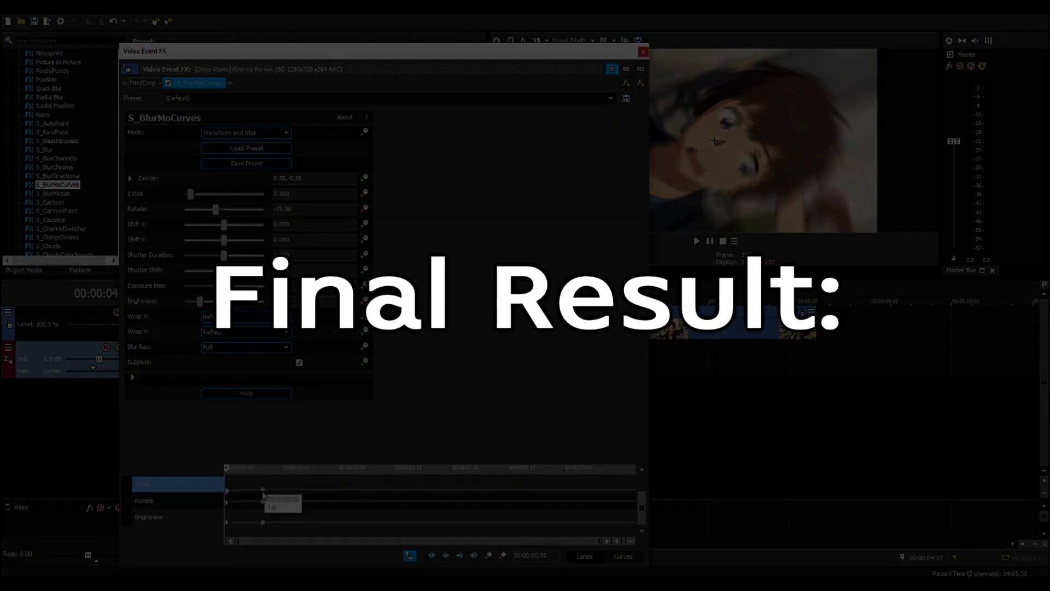